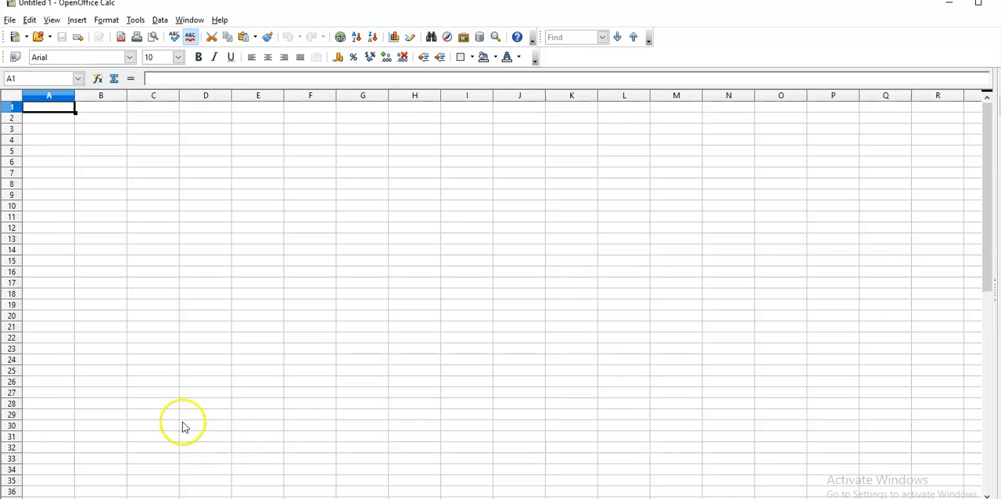
Step: Open the recent spreadsheet consolida_sutbotal.xlsx and show its Cosolidated sheet
left_click(10, 20)
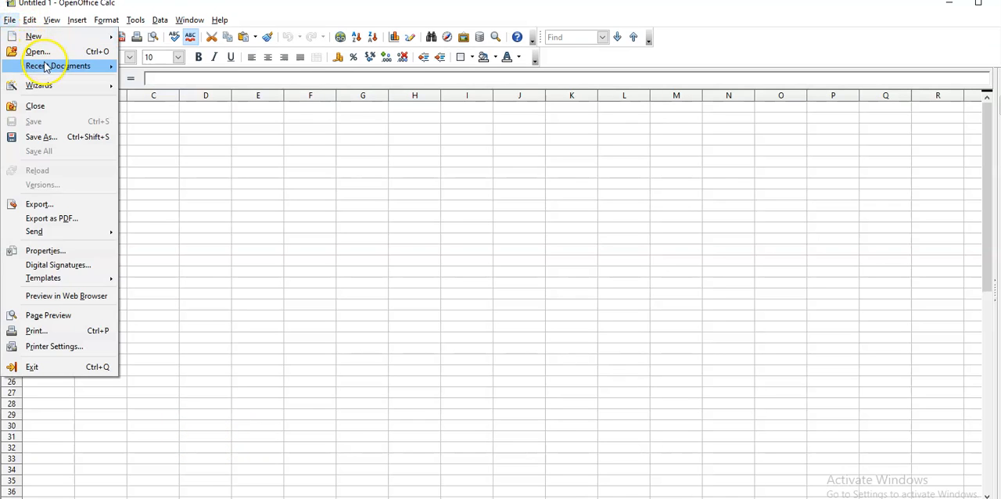
mouse_move(46, 69)
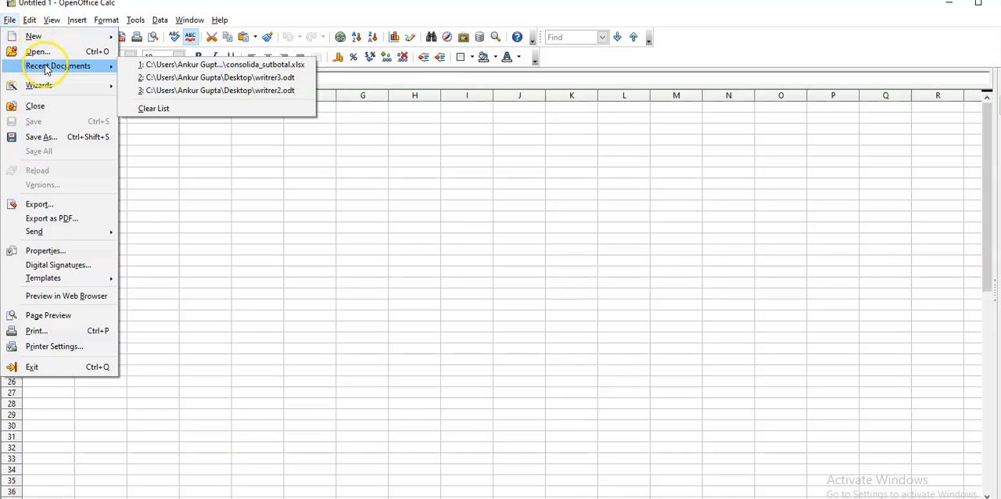
left_click(162, 66)
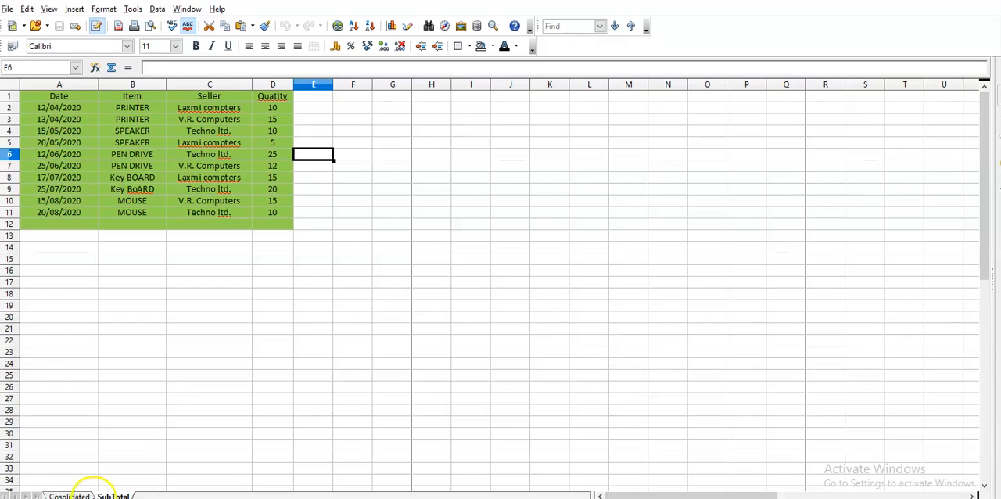
left_click(69, 494)
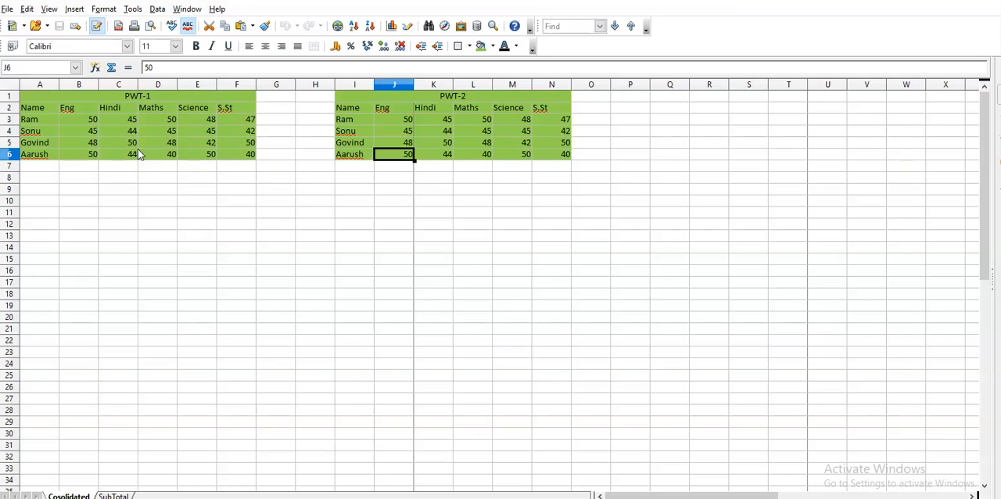
left_click(116, 228)
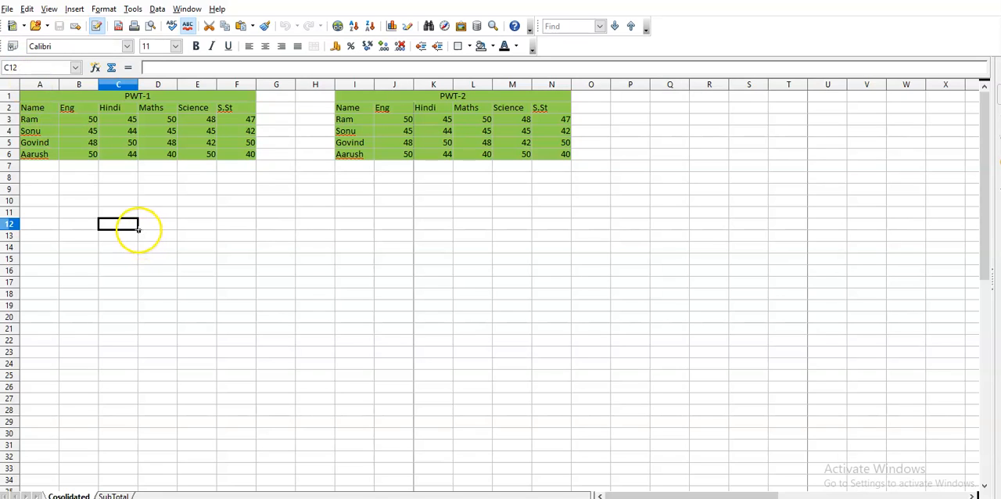
left_click_drag(136, 233, 181, 257)
left_click_drag(107, 225, 266, 327)
left_click_drag(91, 202, 287, 345)
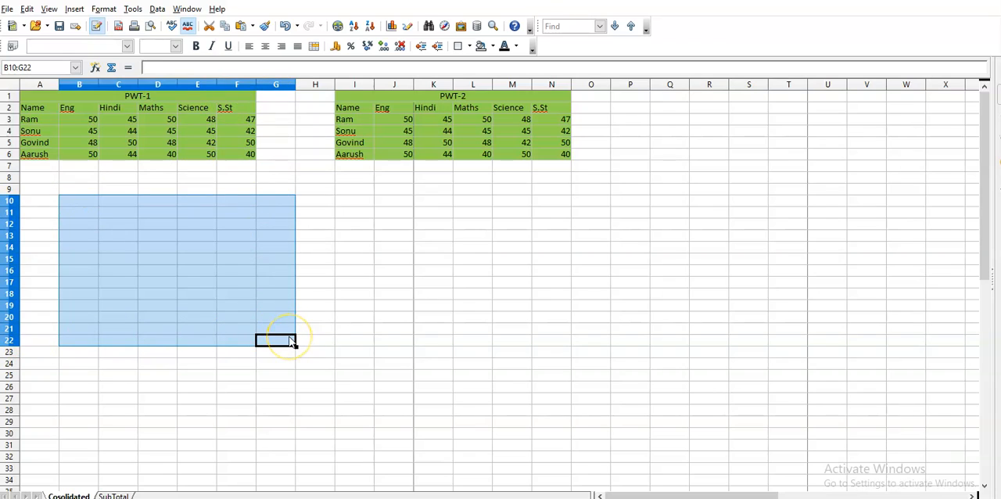
left_click(183, 268)
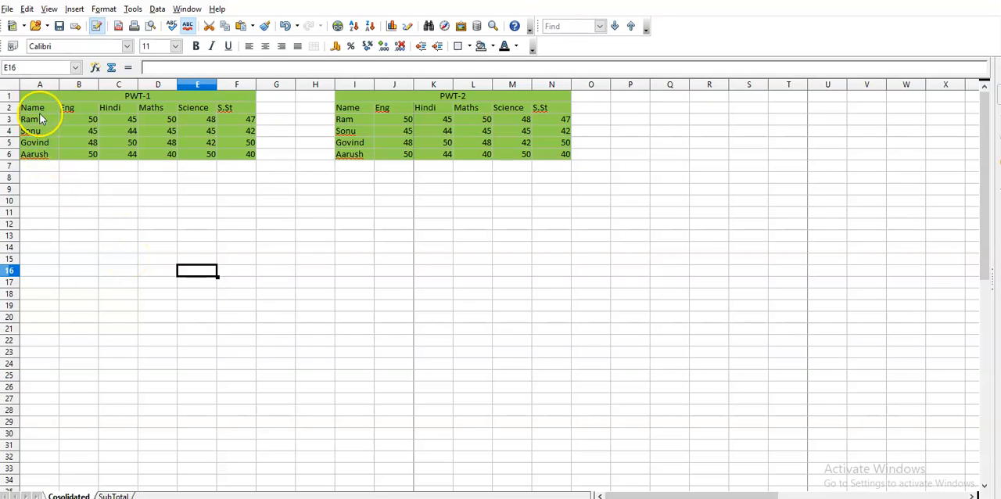
Step: Name the PWT-1 table range A2:F6, from the header row to the last student, as rang1
left_click_drag(31, 107, 250, 159)
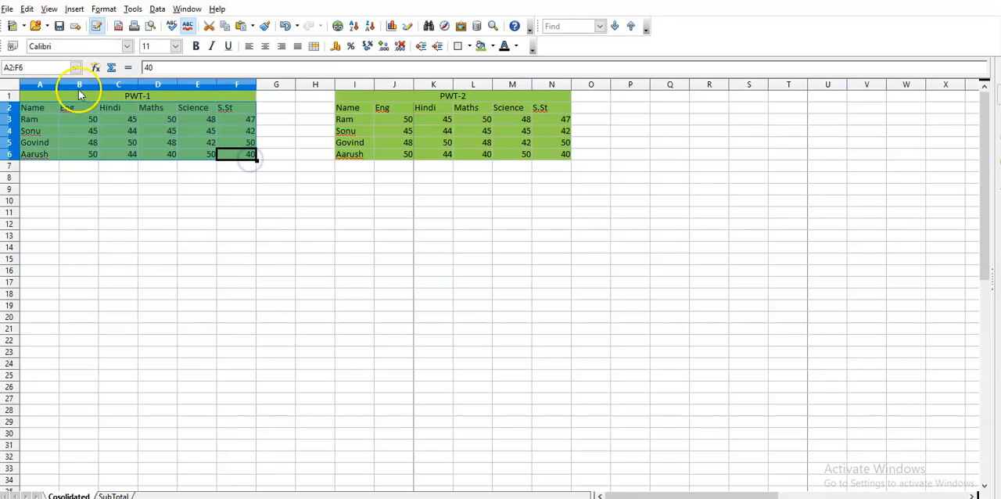
left_click(37, 69)
type("rang1")
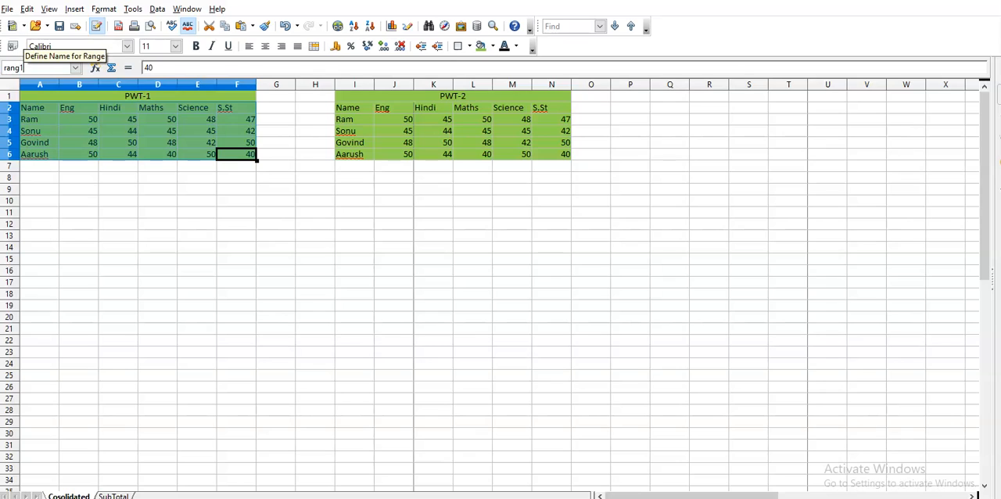
key("Return")
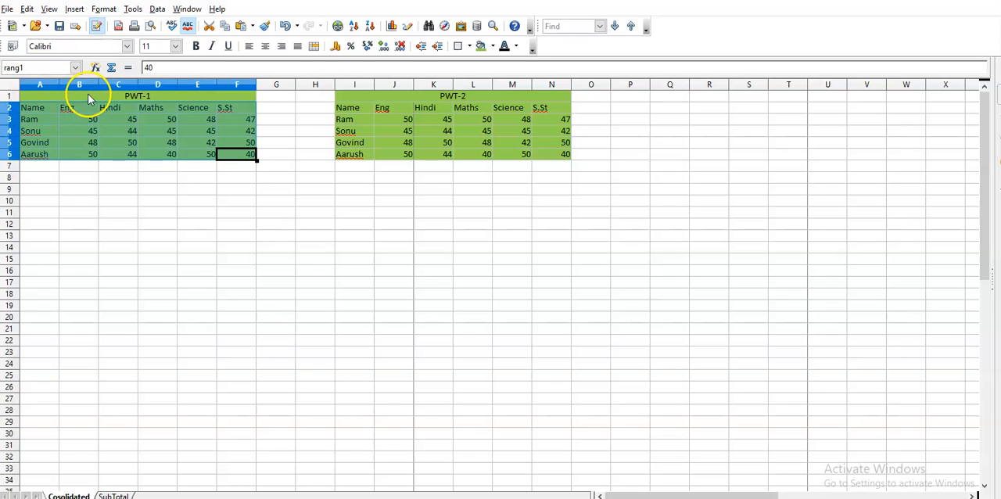
Step: Name the PWT-2 table range I2:N6, from the header row to the last student, as rang2
left_click(343, 110)
left_click_drag(364, 109, 564, 157)
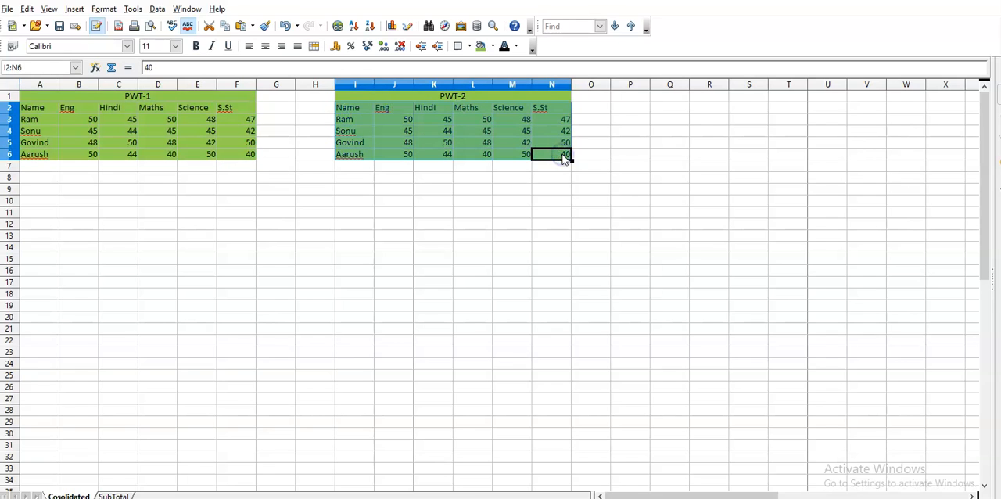
left_click(19, 65)
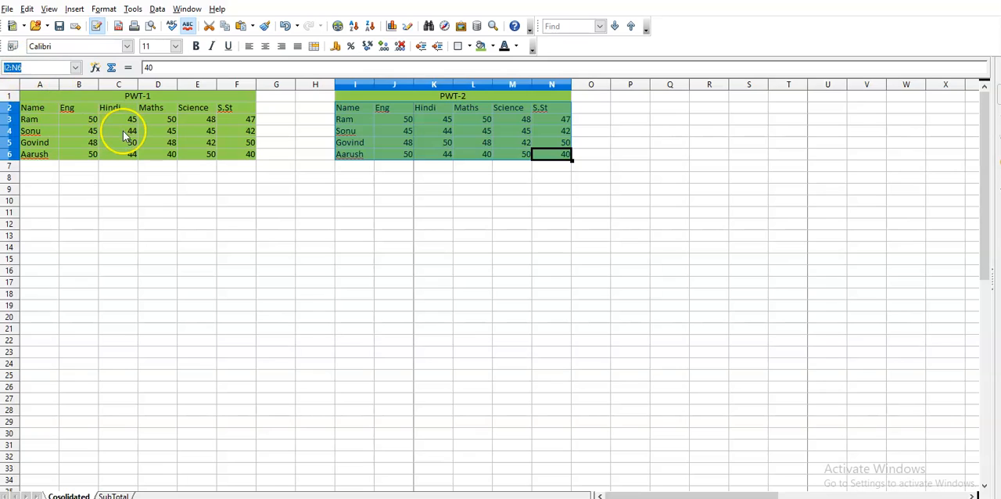
type("rang2")
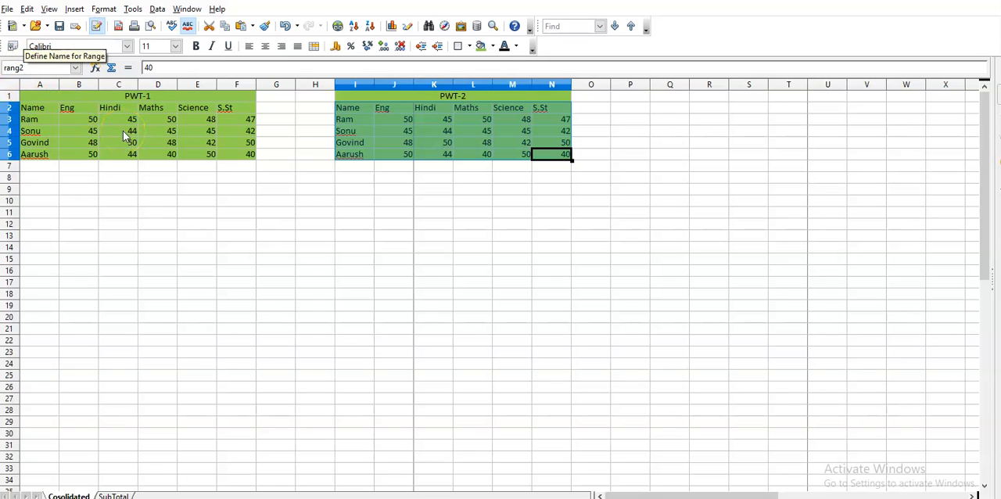
key("Return")
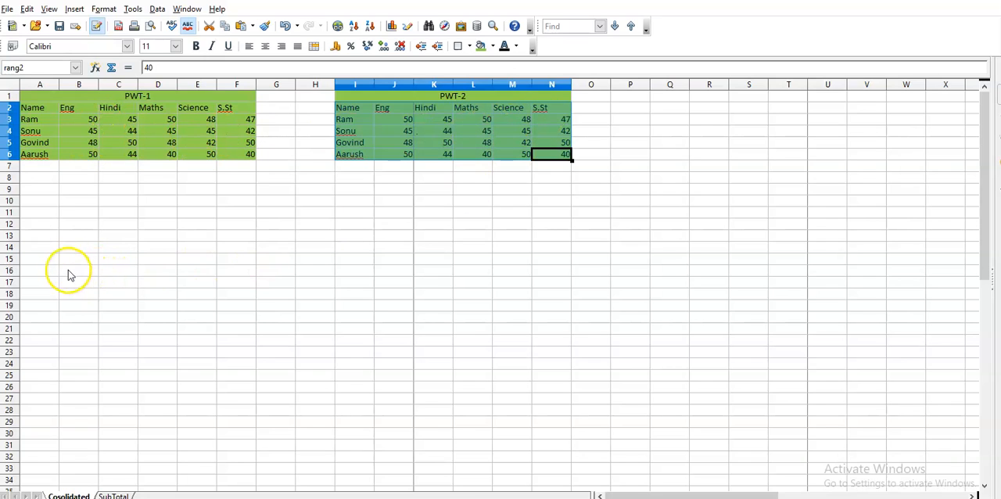
Step: Start a data consolidation with cell A15 as the results location and Sum as the function
left_click(36, 258)
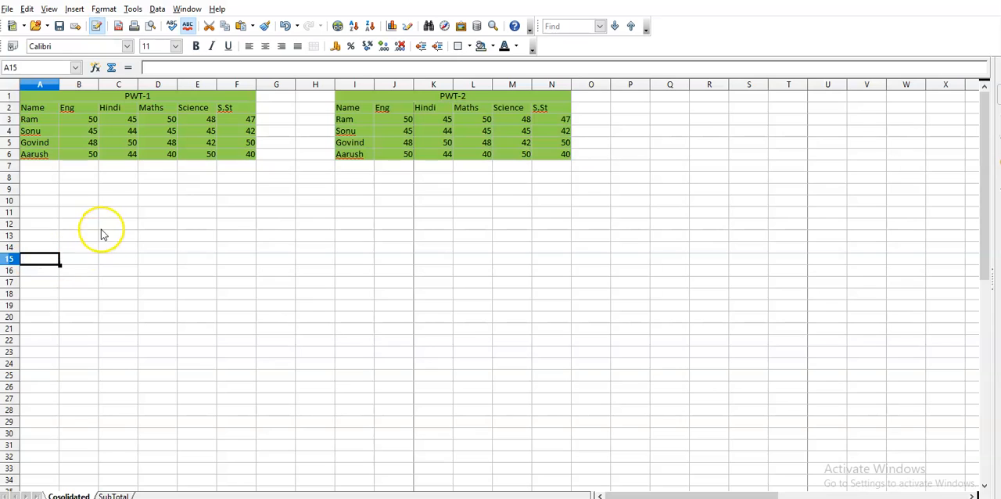
left_click(158, 9)
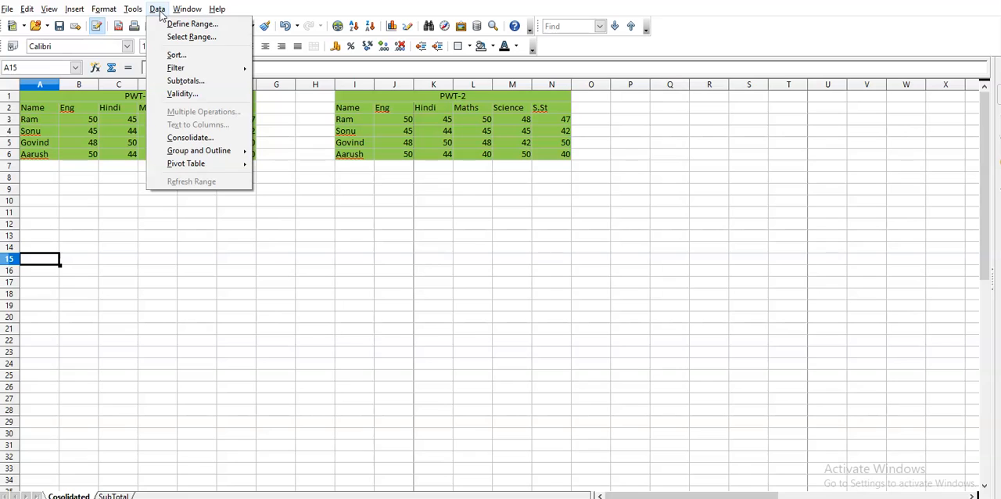
left_click(192, 138)
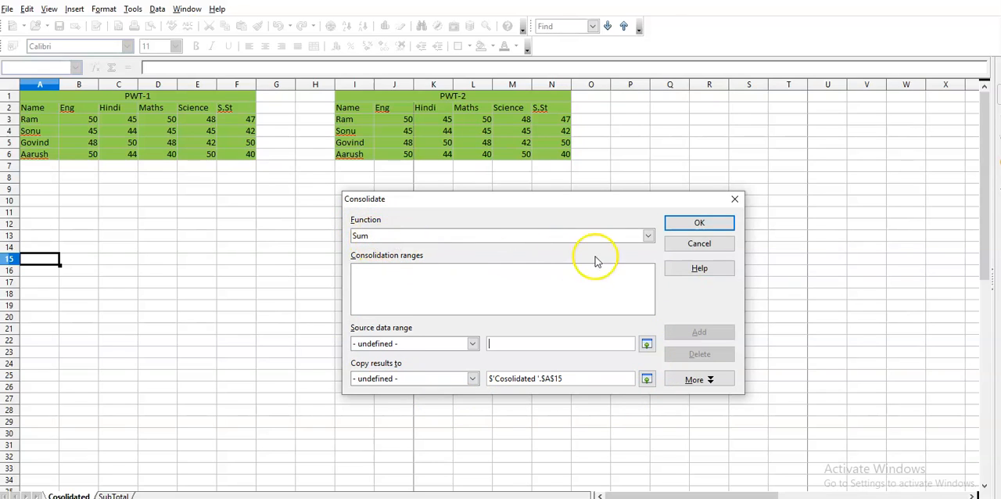
left_click(648, 238)
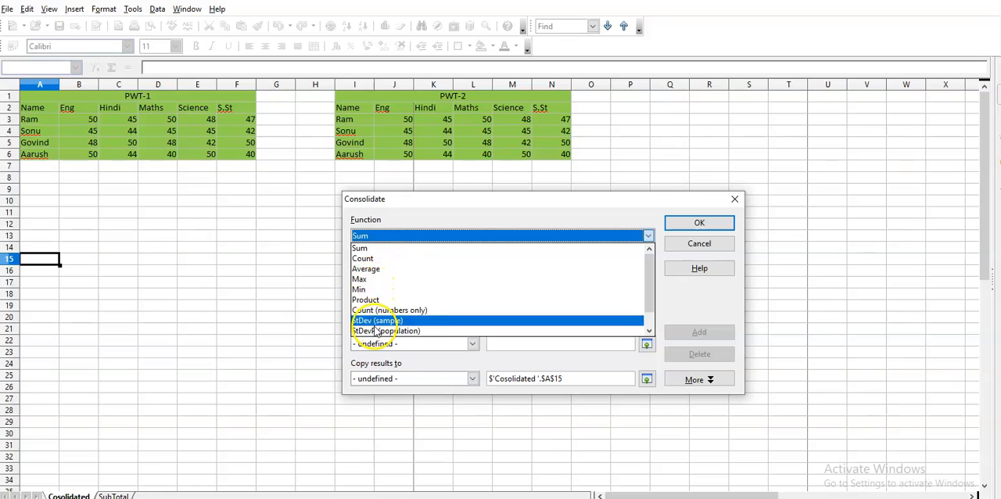
left_click(388, 238)
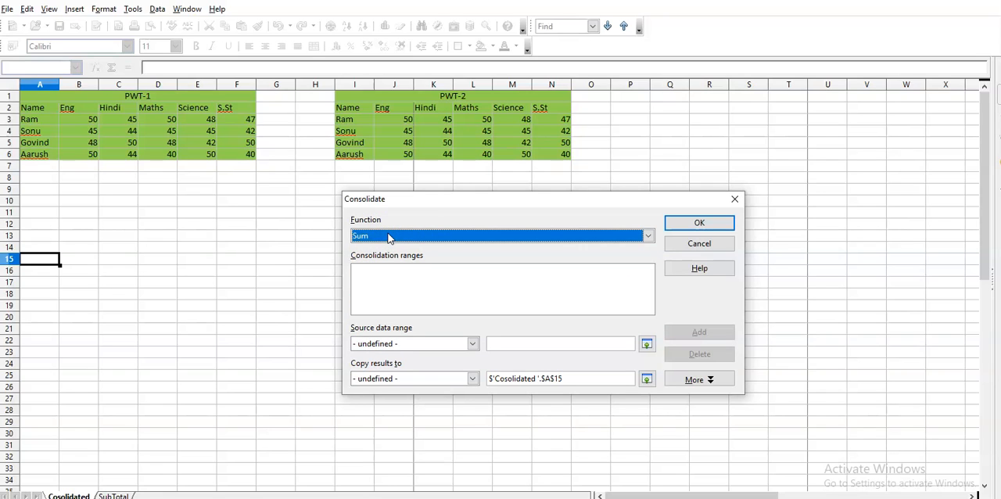
left_click(362, 216)
left_click(385, 287)
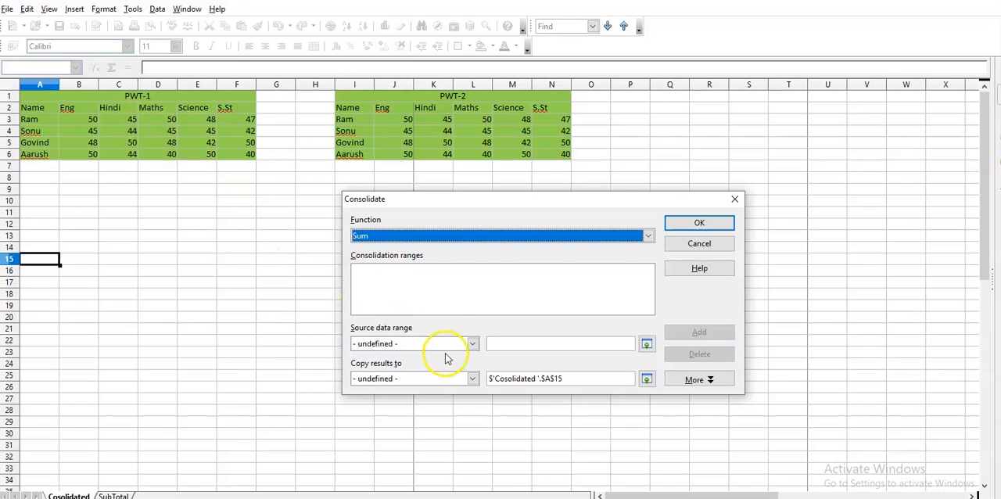
Step: Add the named ranges rang1 and rang2 as source data to the consolidation ranges
left_click(472, 345)
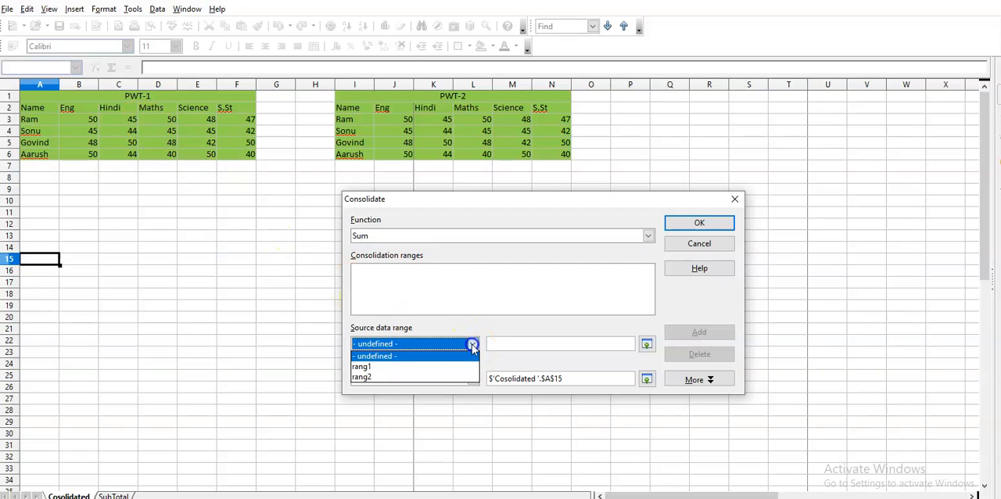
left_click(379, 366)
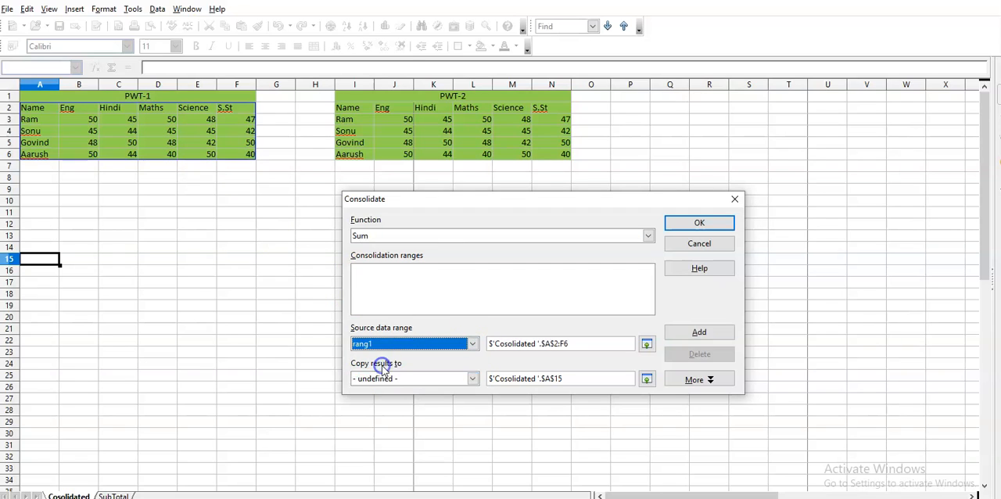
left_click(698, 335)
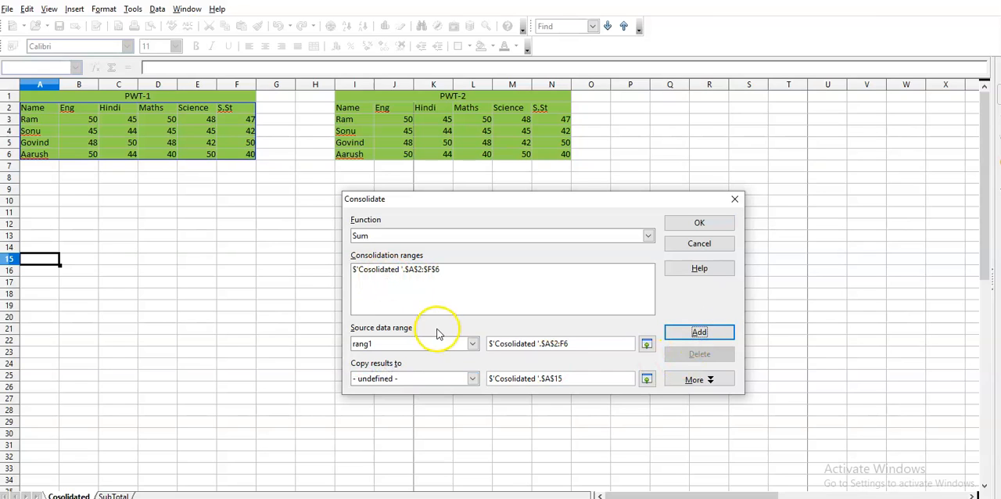
left_click(473, 345)
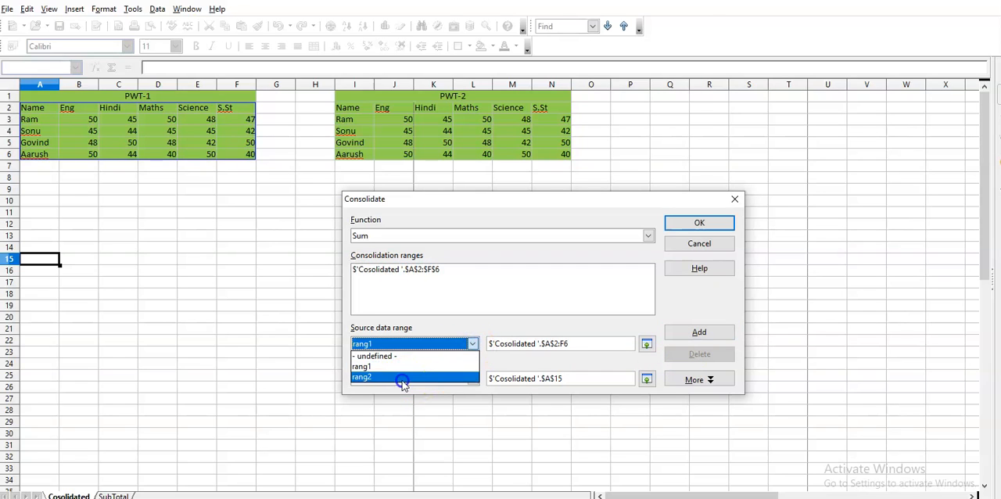
left_click(400, 379)
left_click(706, 338)
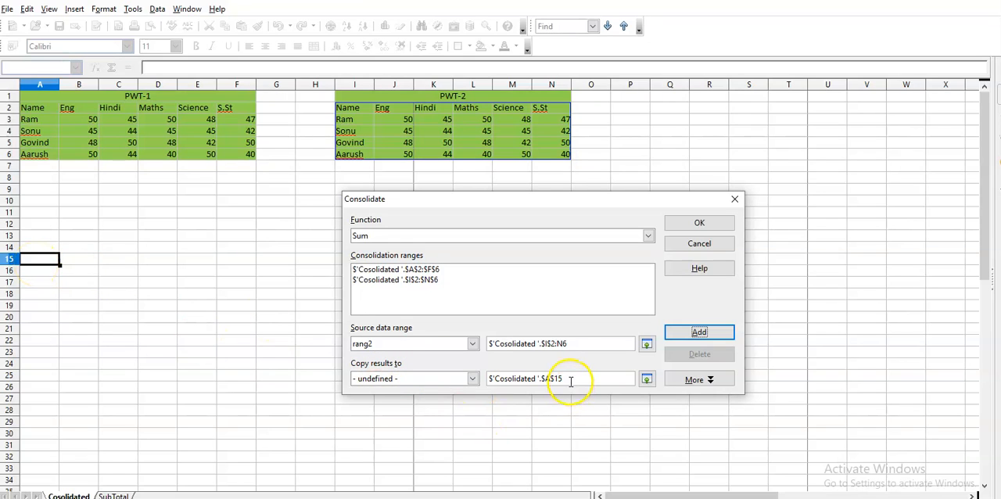
Step: Try cell E17 as the destination for the consolidated results and set it back to cell A15
left_click(646, 381)
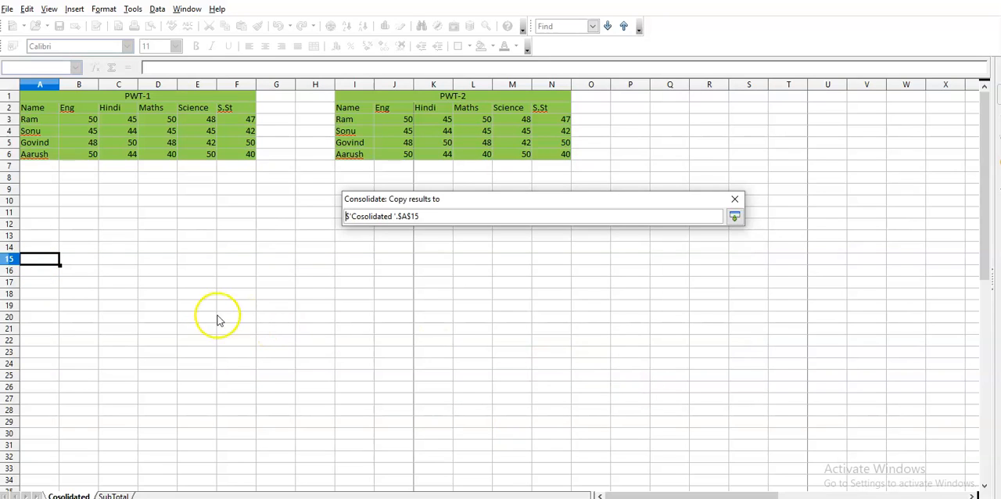
left_click(197, 283)
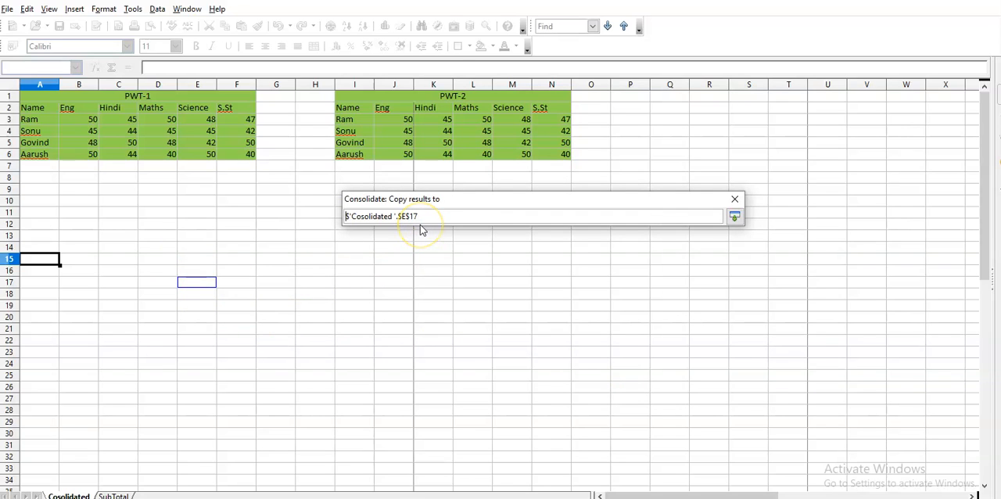
left_click(735, 217)
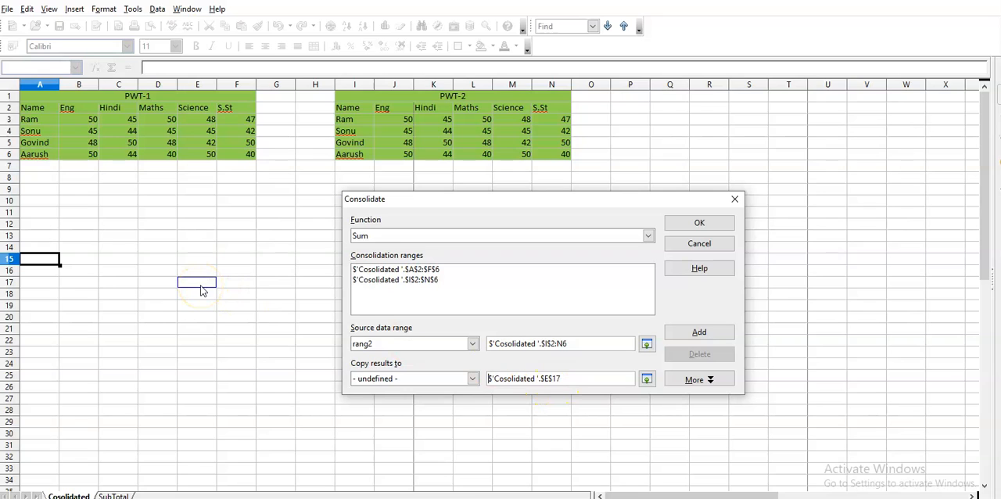
left_click(32, 259)
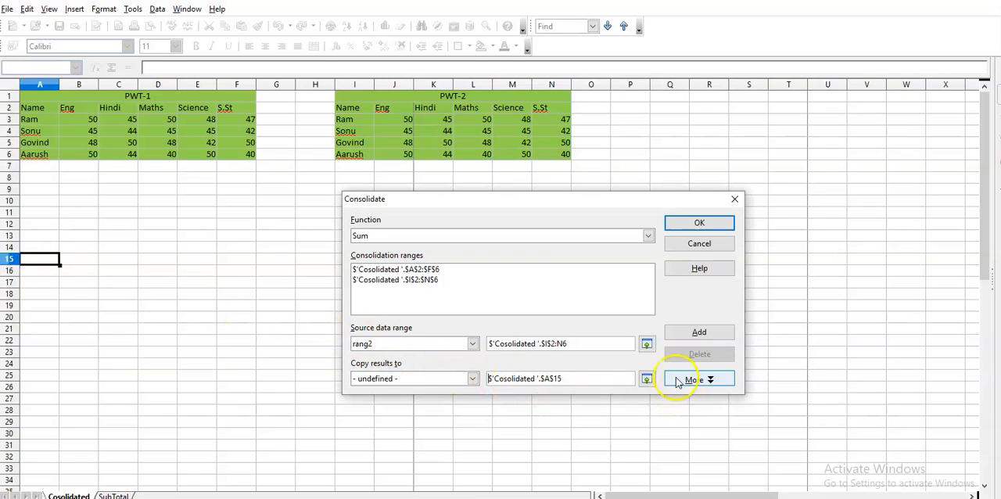
left_click(646, 378)
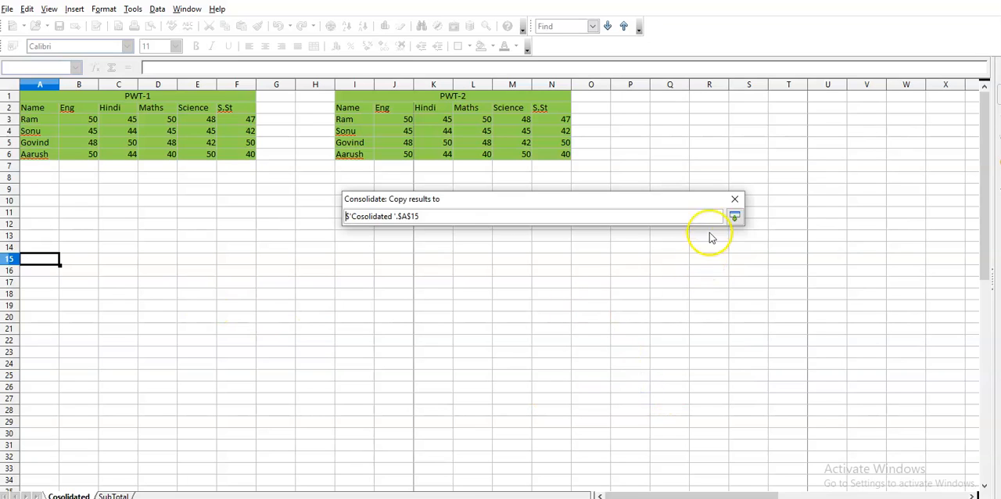
left_click(734, 217)
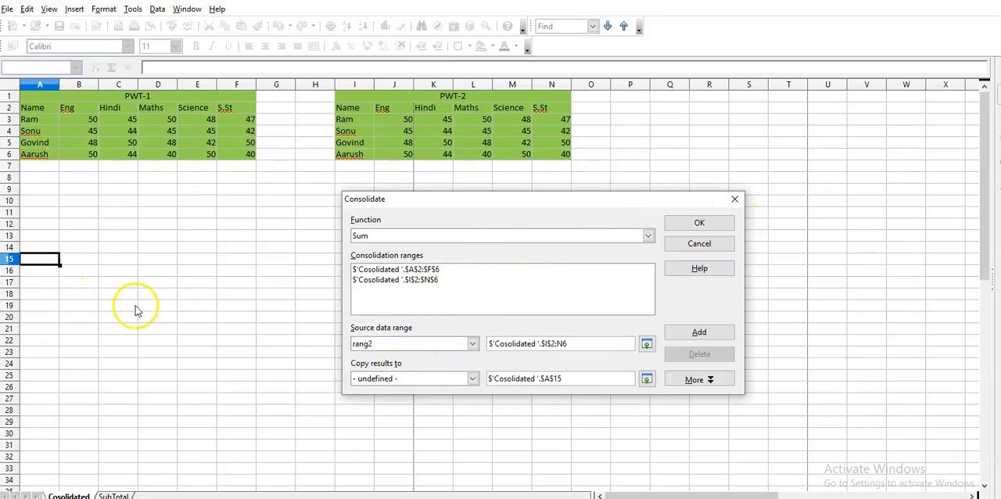
Step: Set the consolidation to use row labels and column labels and to link to the source data
left_click(708, 383)
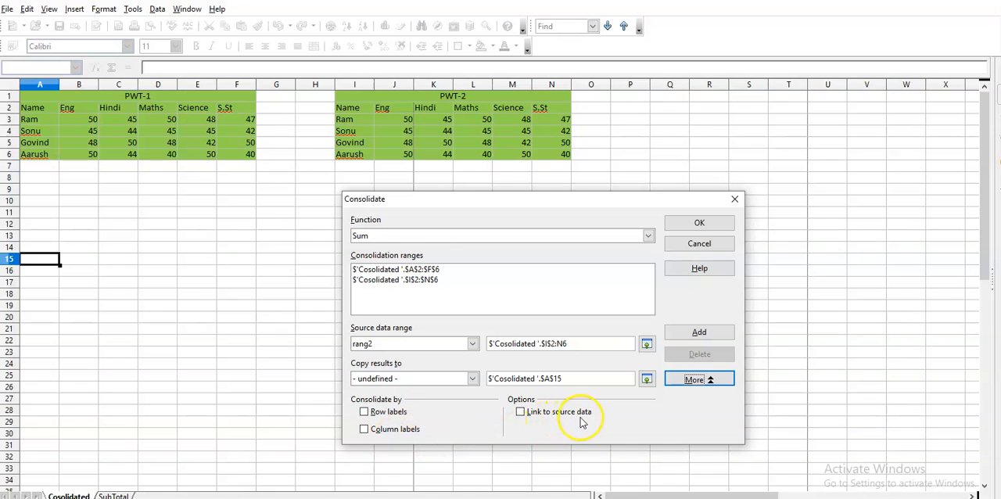
left_click(364, 412)
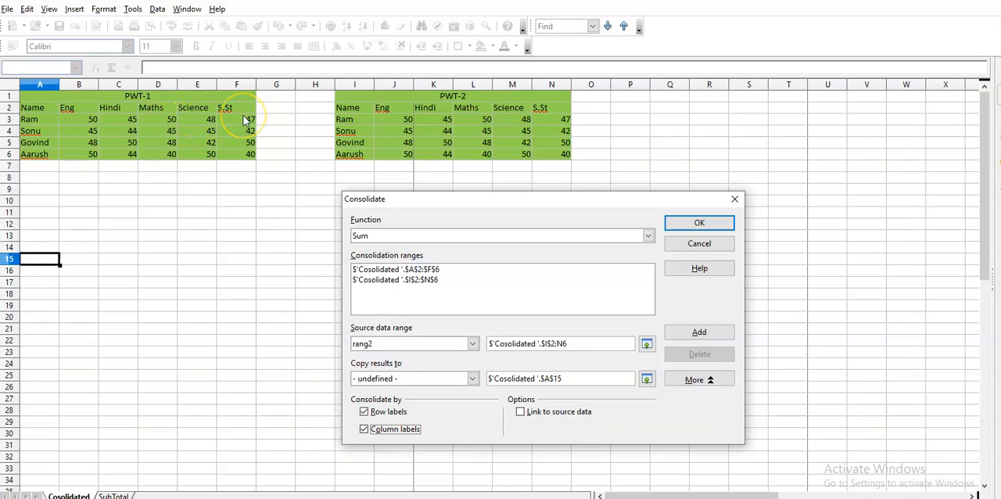
left_click(521, 413)
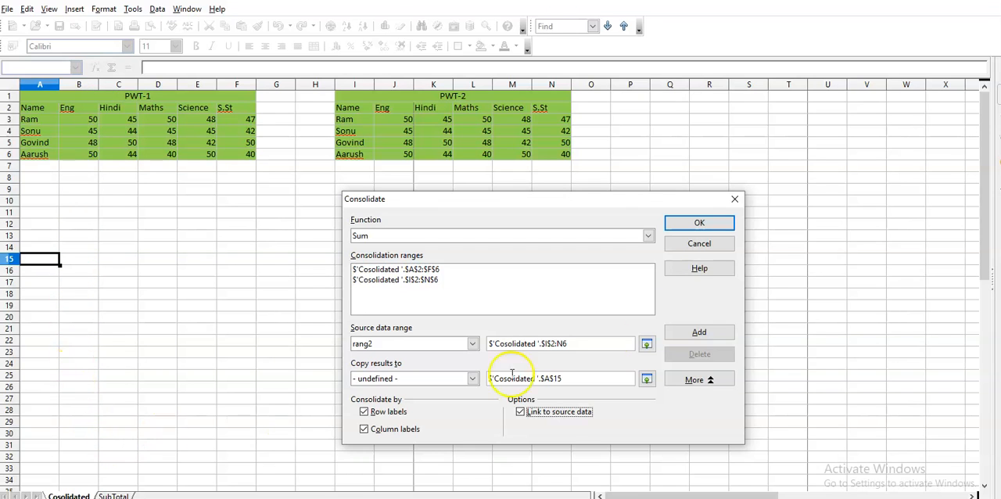
Step: Run the consolidation and format the resulting table A15:F27 as bold 16 pt text in Orange 3
left_click(699, 223)
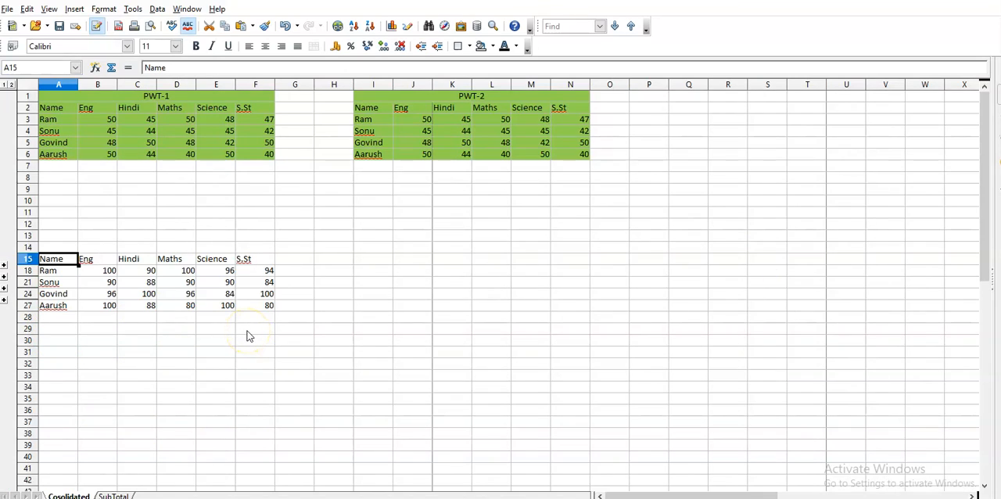
key("shift+Right")
key("shift+Right")
key("shift+Right")
key("shift+Right")
key("shift+Right")
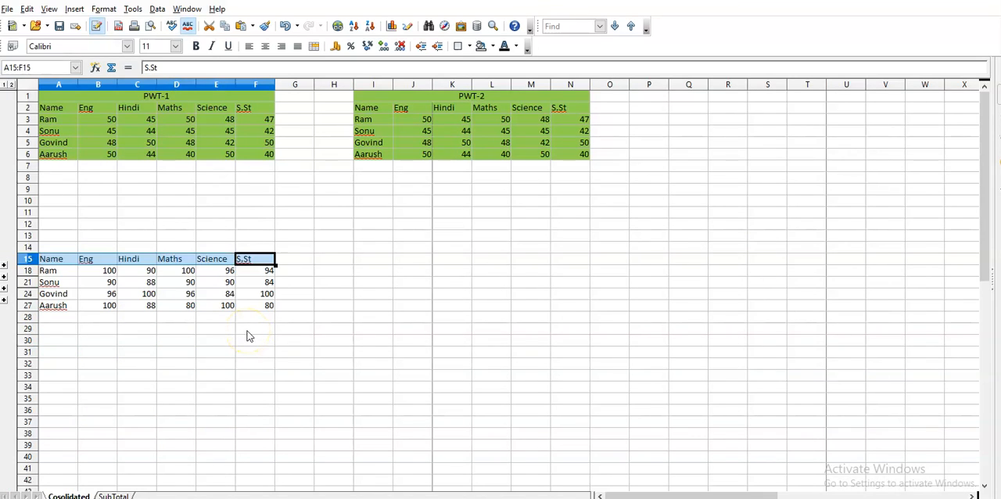
key("shift+Down")
key("shift+Down")
key("shift+Down")
key("shift+Down")
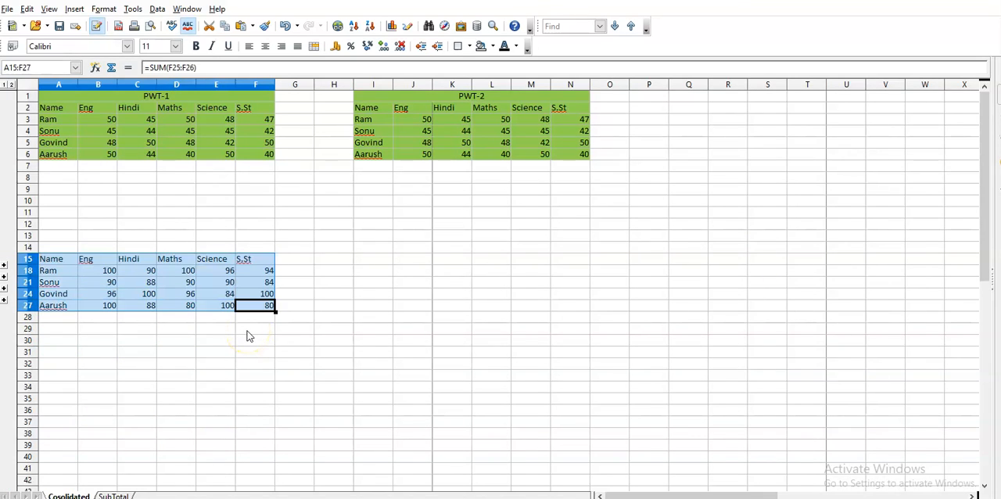
left_click(175, 46)
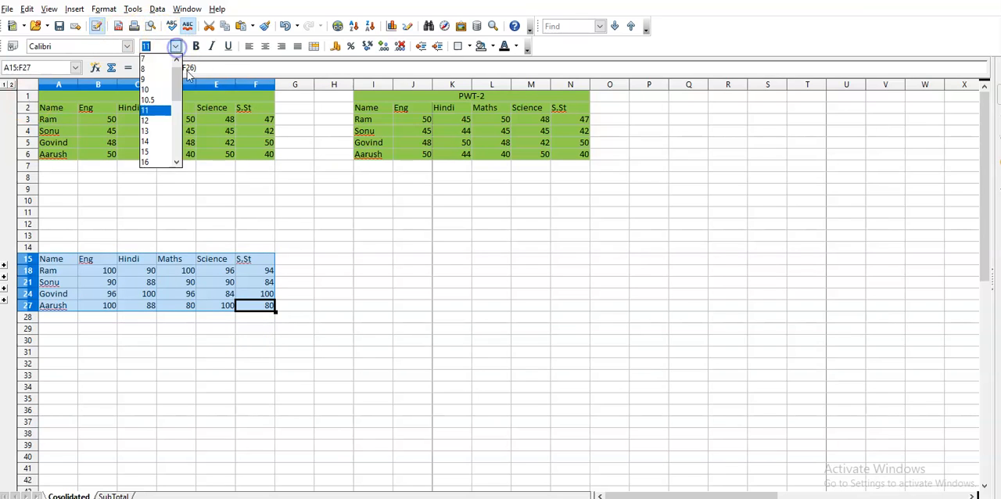
left_click(152, 162)
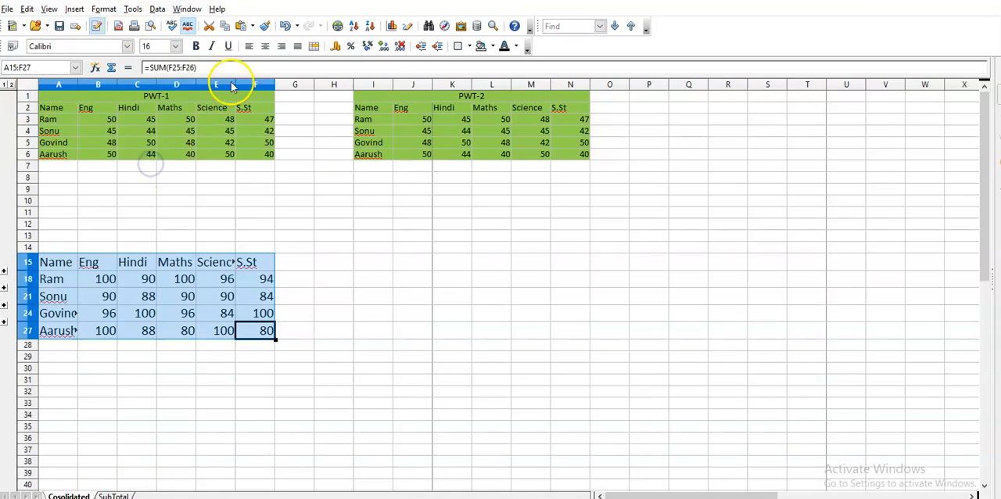
left_click(196, 46)
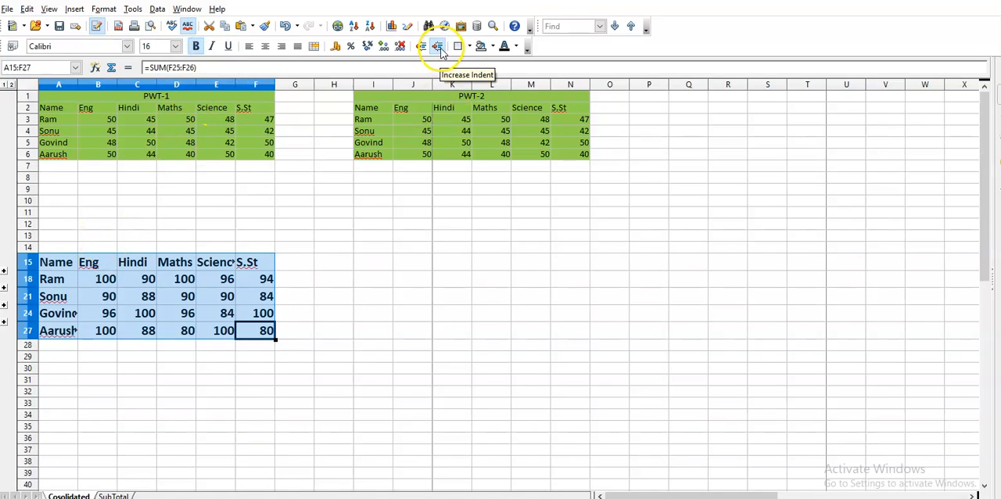
left_click(516, 46)
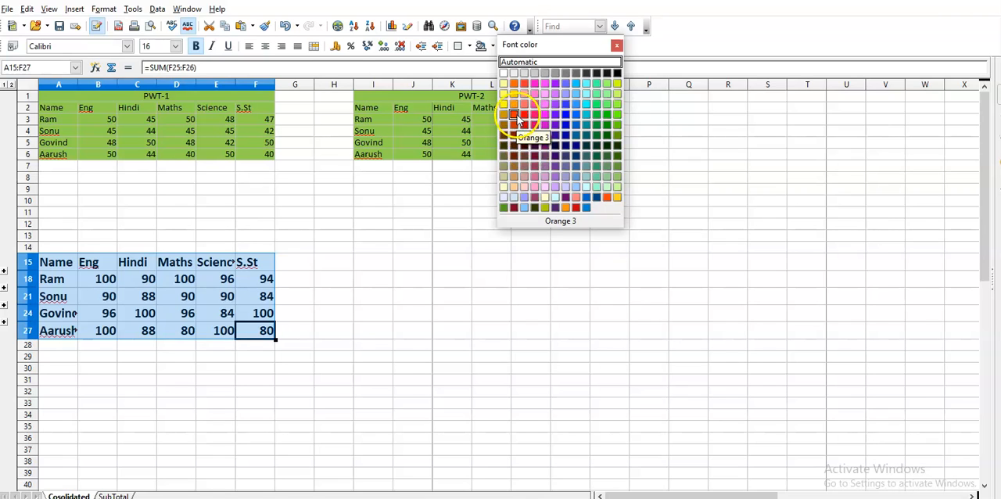
left_click(515, 115)
Step: Enter the title "Consolidated Data sheet" in B12 and format its text after the first letter at 16 pt in orange
left_click(104, 224)
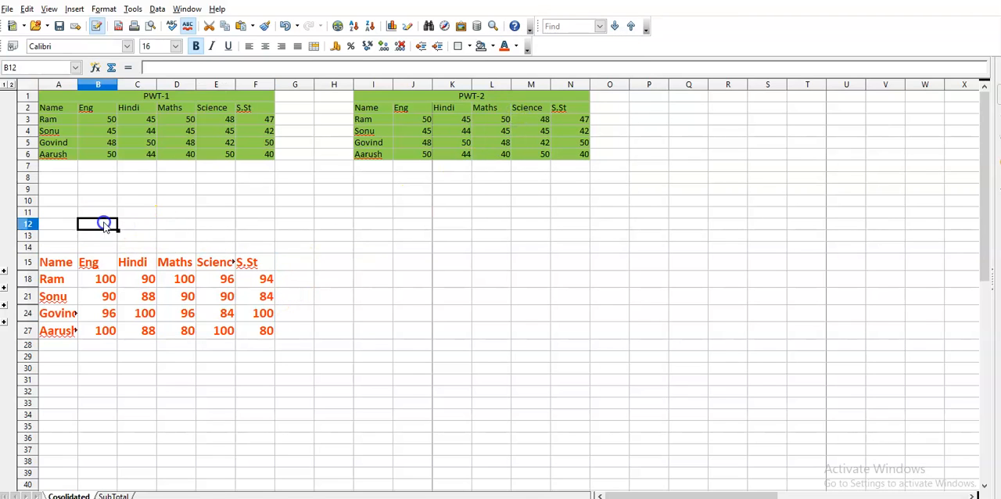
type("Consolidated Data sheet")
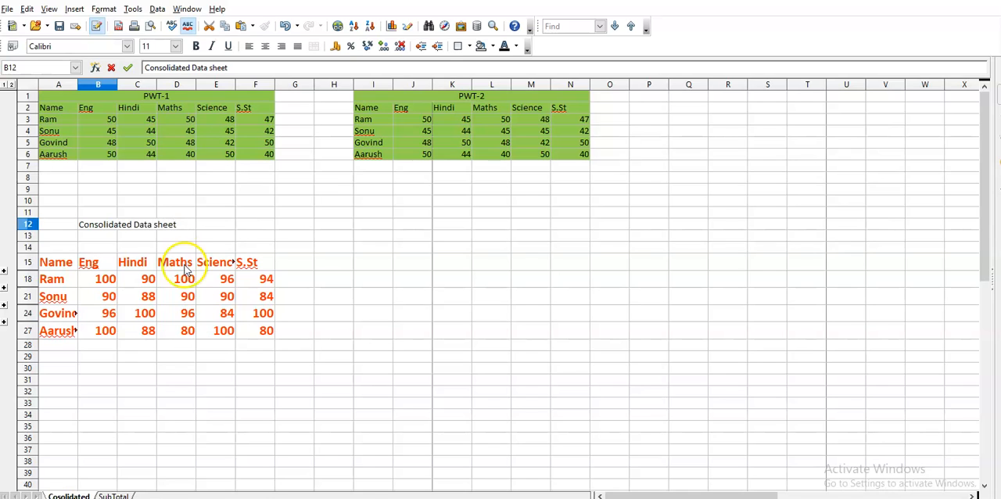
triple_click(80, 225)
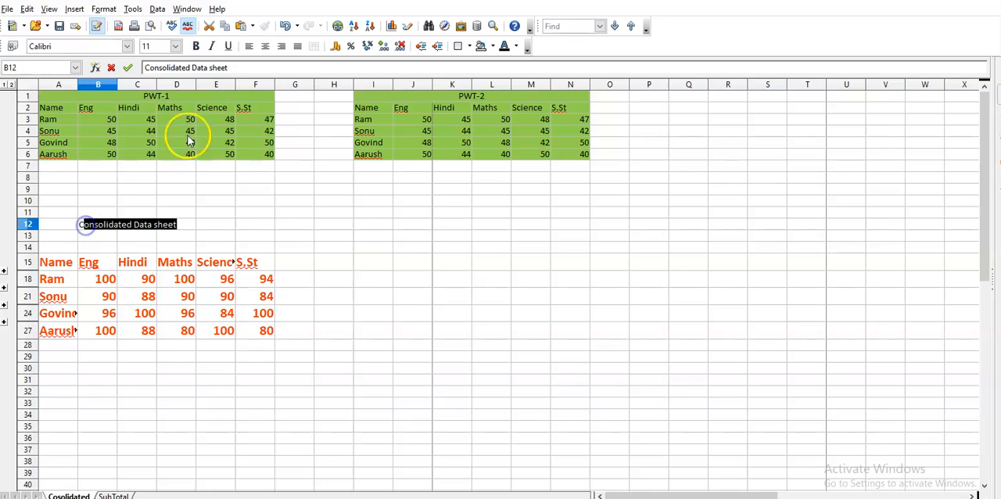
left_click(176, 47)
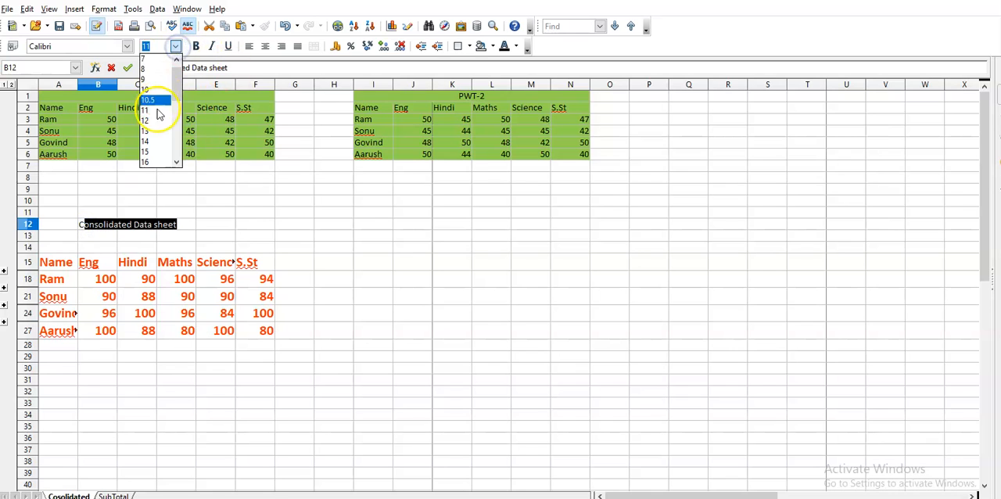
left_click(153, 162)
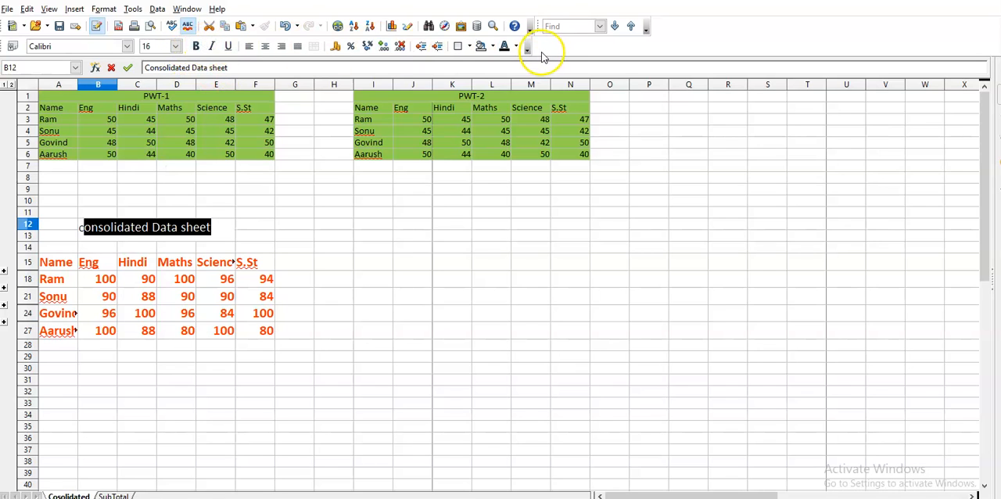
left_click(515, 47)
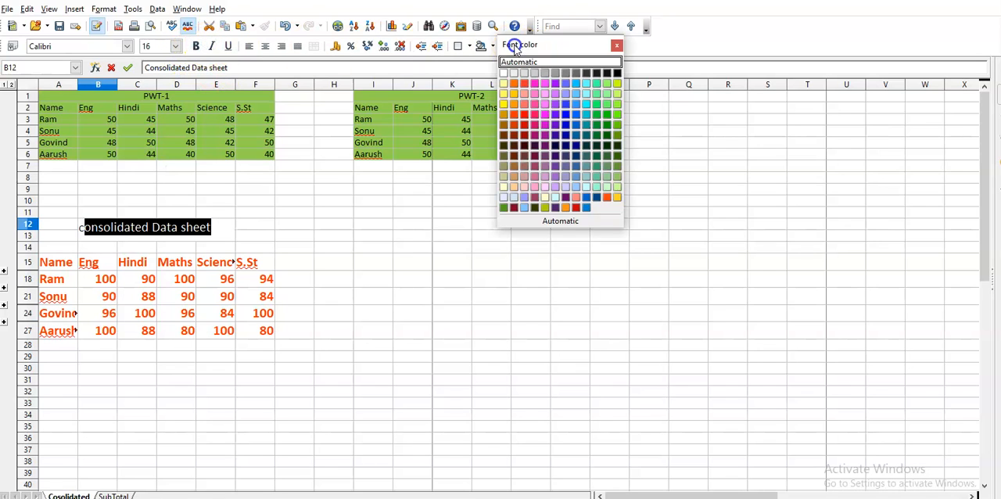
left_click(522, 133)
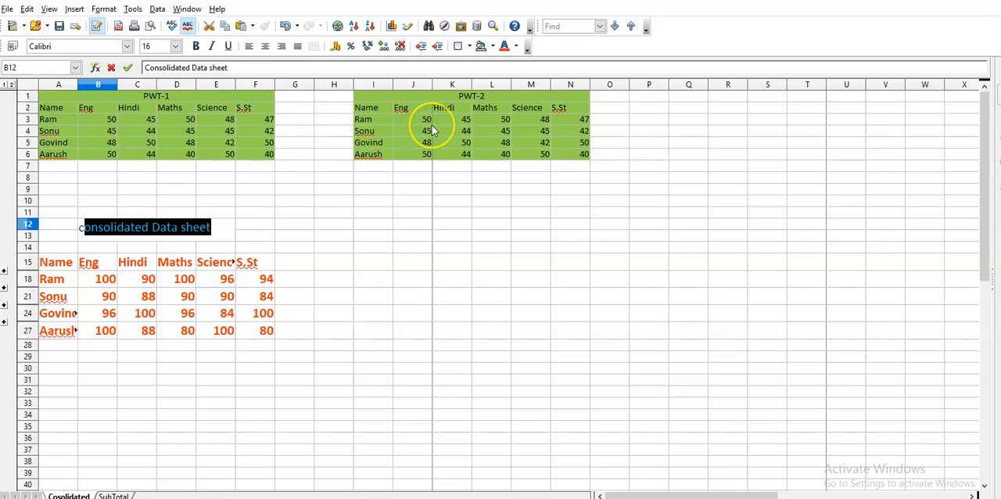
left_click(107, 283)
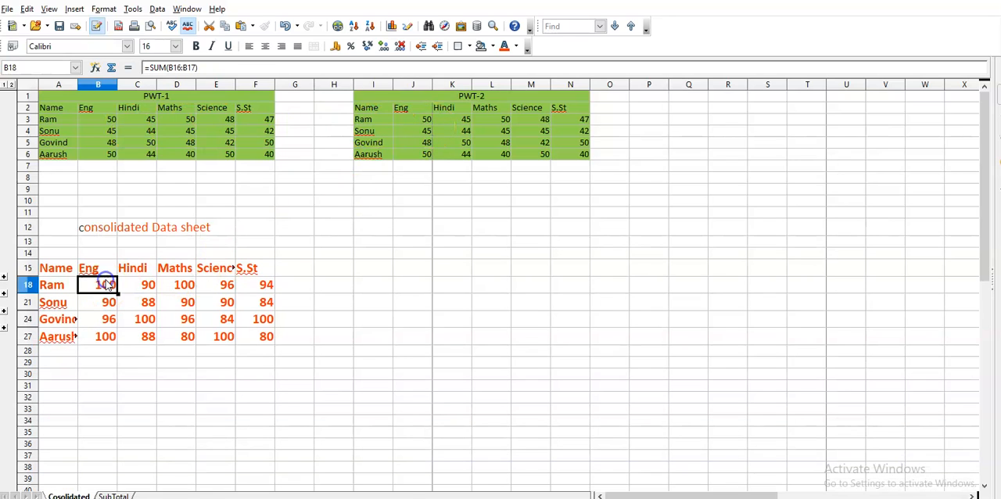
Step: Set the PWT-2 Eng mark in J3 to 40 and check the linked sum in B18
left_click(425, 122)
type("40")
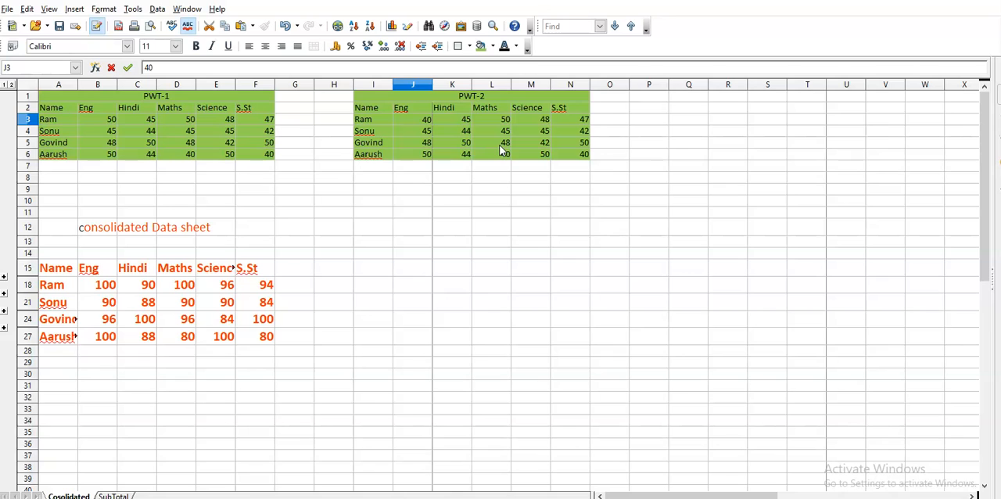
key("Return")
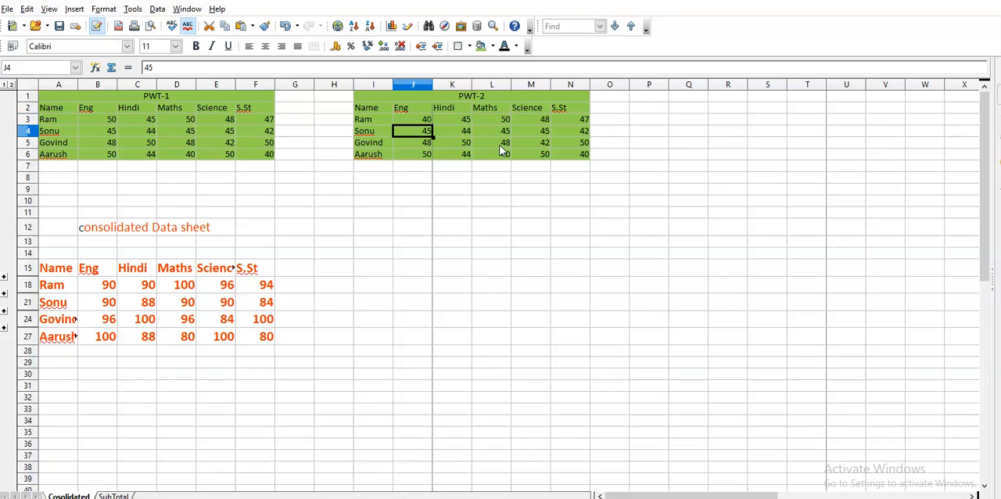
left_click(101, 286)
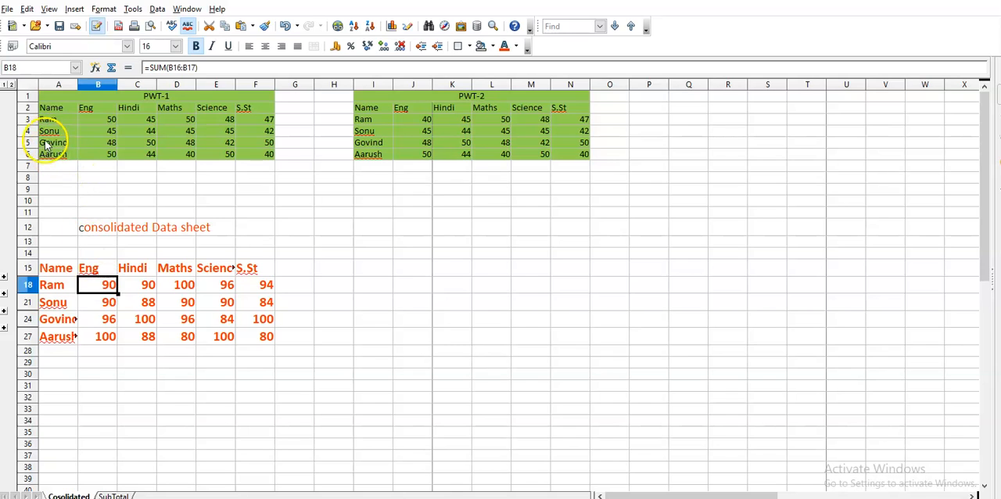
Step: Set the PWT-1 Eng mark in B5 to 40 and compare B5 and J5 with the linked sum in B24
left_click(111, 143)
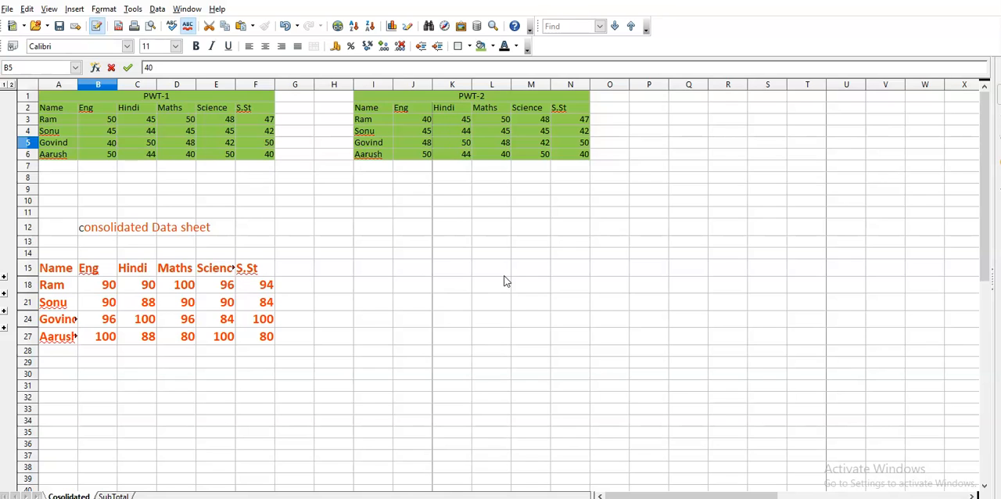
key("Return")
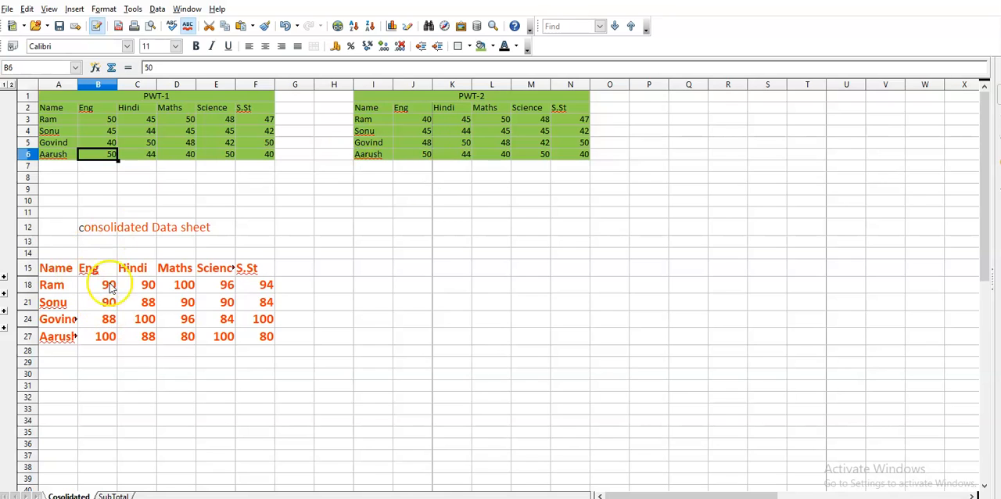
left_click(110, 143)
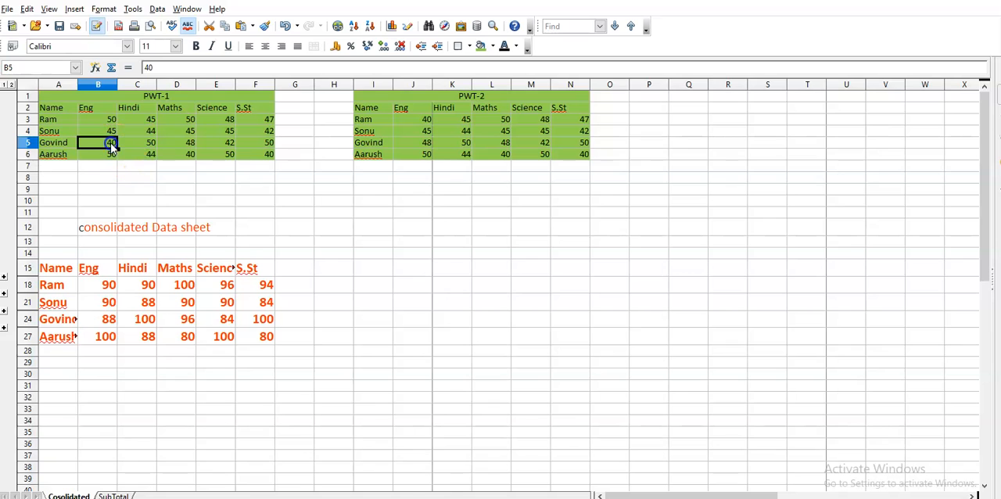
left_click(430, 142)
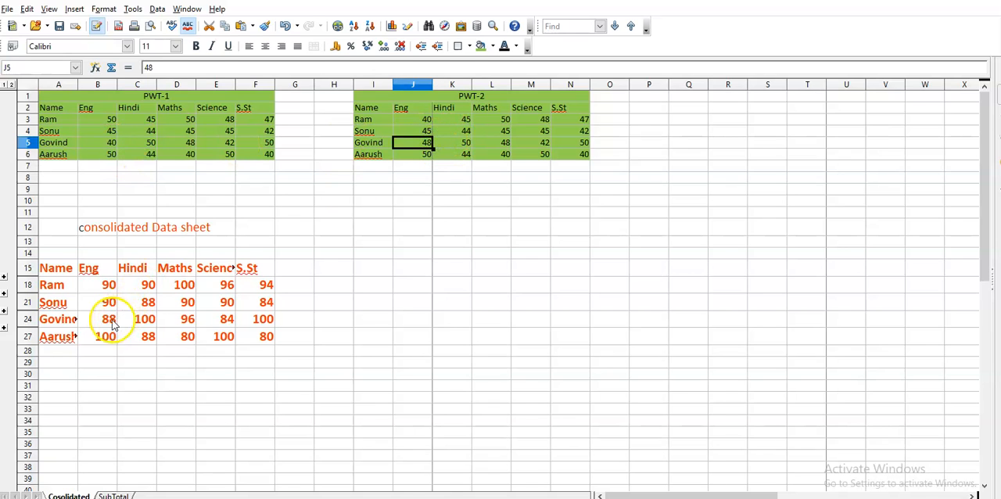
left_click(108, 321)
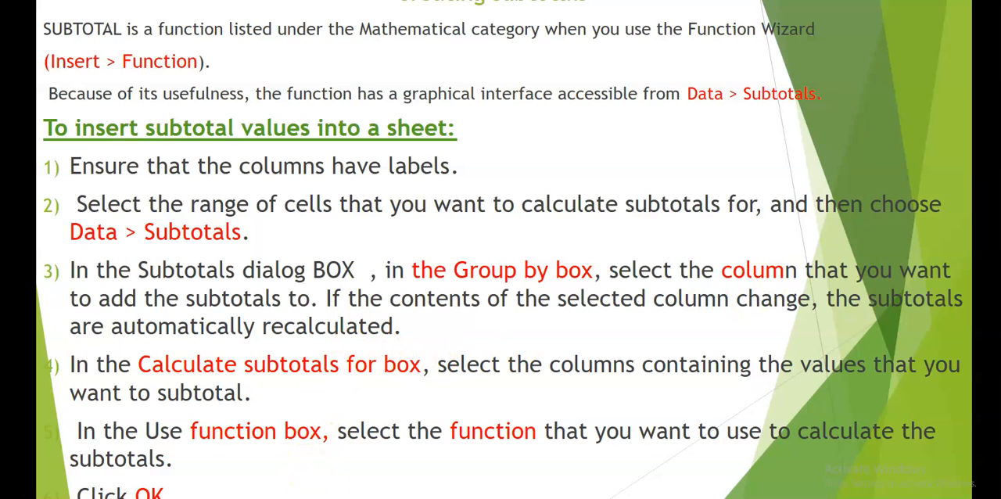
Step: Switch from the slides to the consolida_sutbotal.xlsx spreadsheet in OpenOffice Calc and open its SubTotal sheet
mouse_move(573, 498)
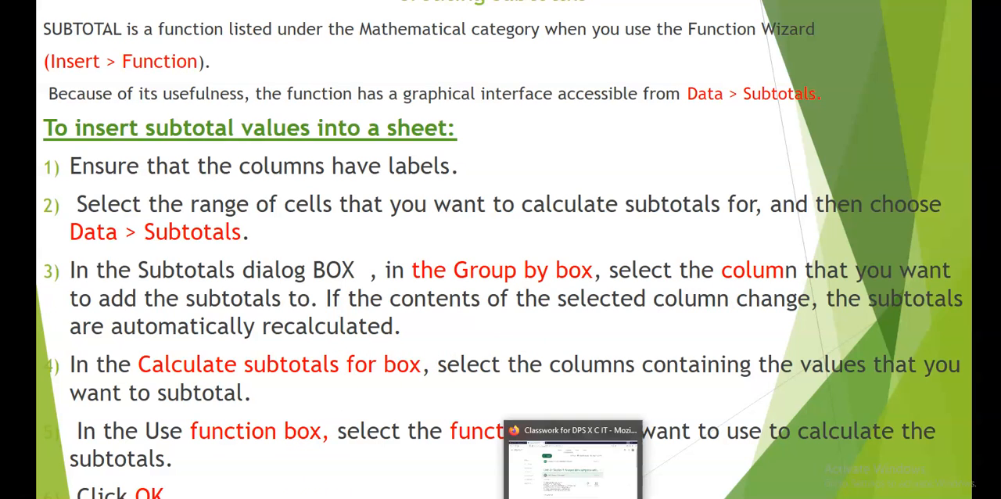
mouse_move(637, 498)
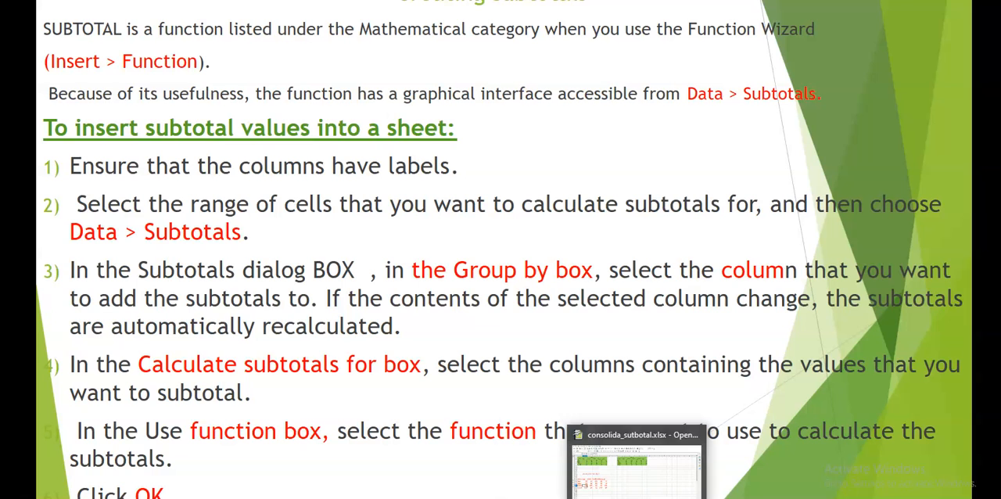
left_click(636, 465)
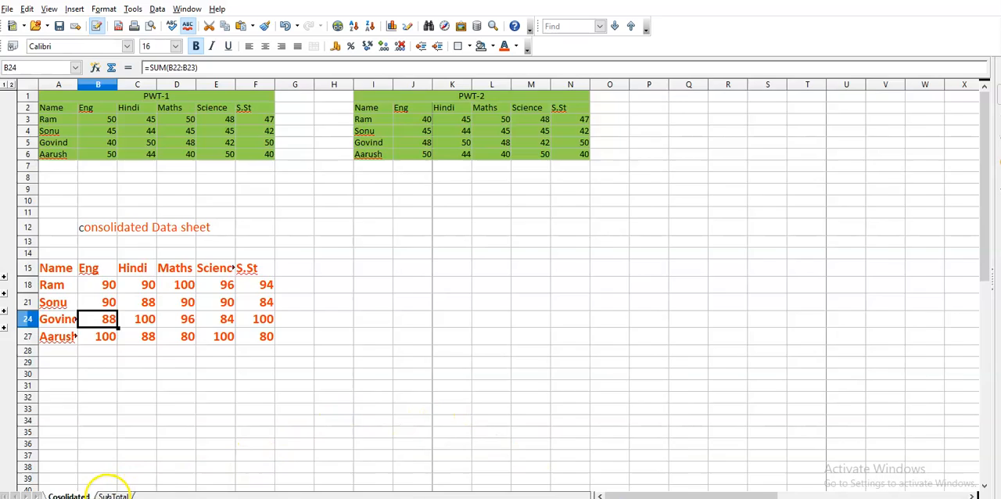
left_click(114, 495)
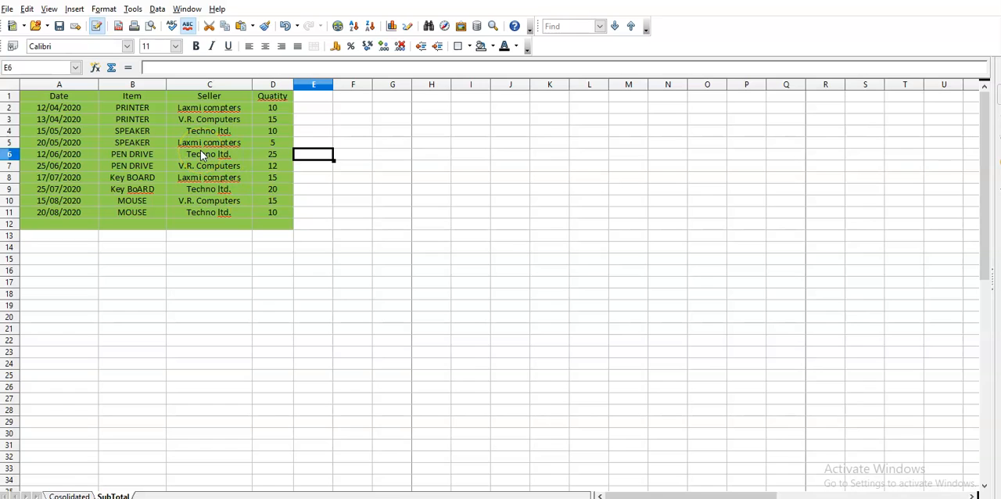
Step: Insert subtotals for the range A1:D12, grouped by Item, using the Sum function on the Quatity column
left_click_drag(31, 95, 286, 232)
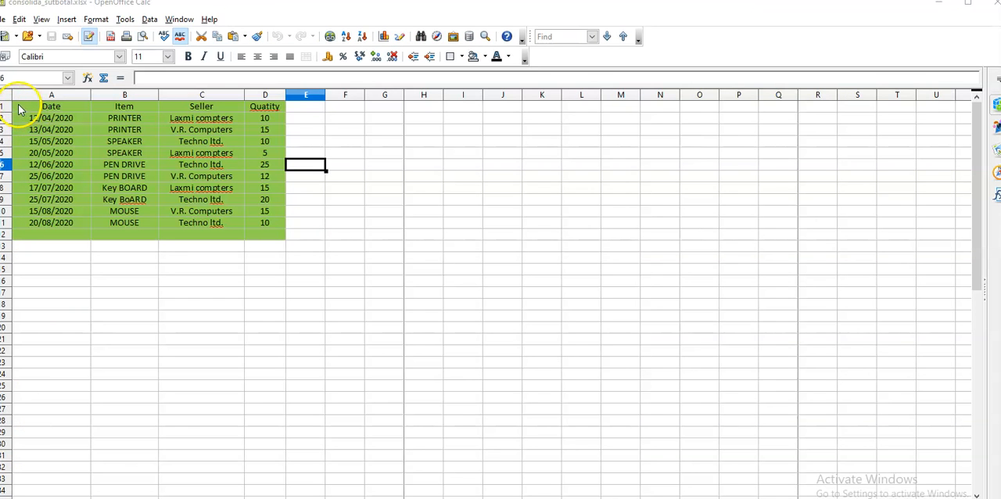
left_click_drag(23, 107, 283, 234)
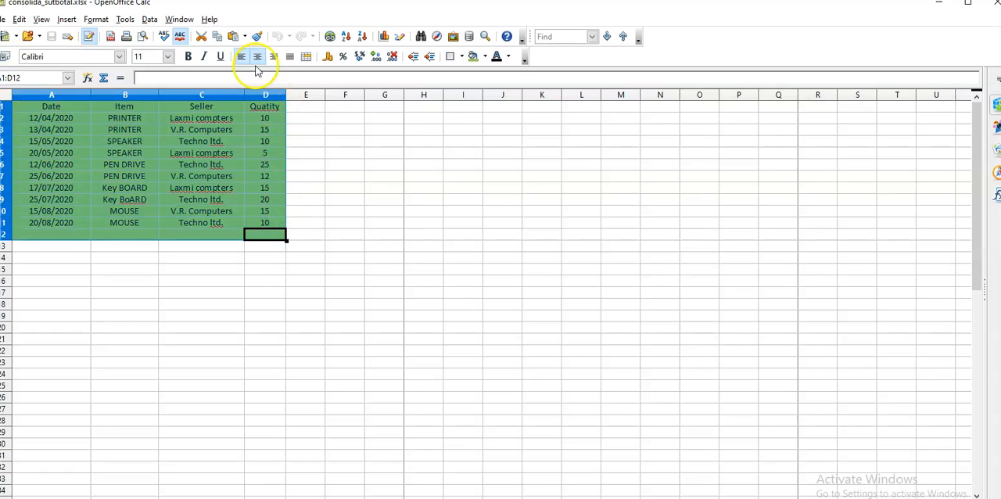
left_click(150, 20)
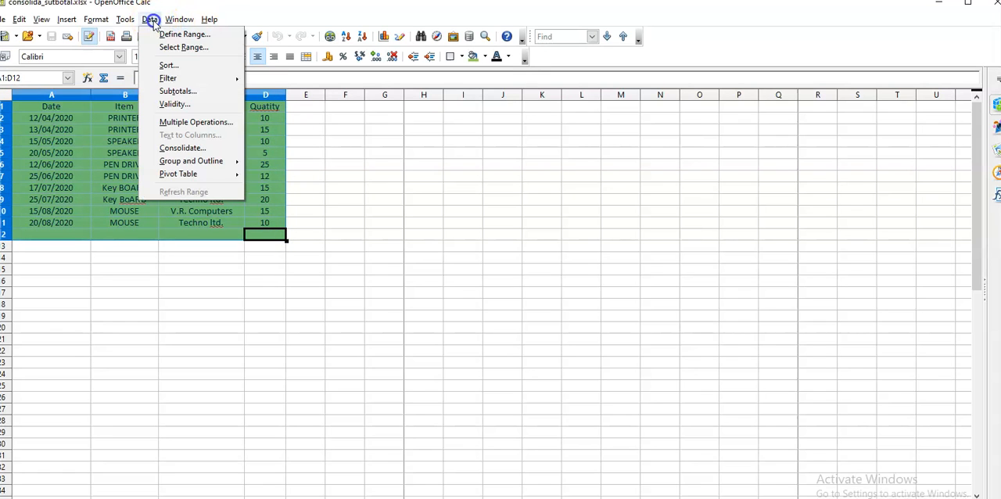
left_click(177, 90)
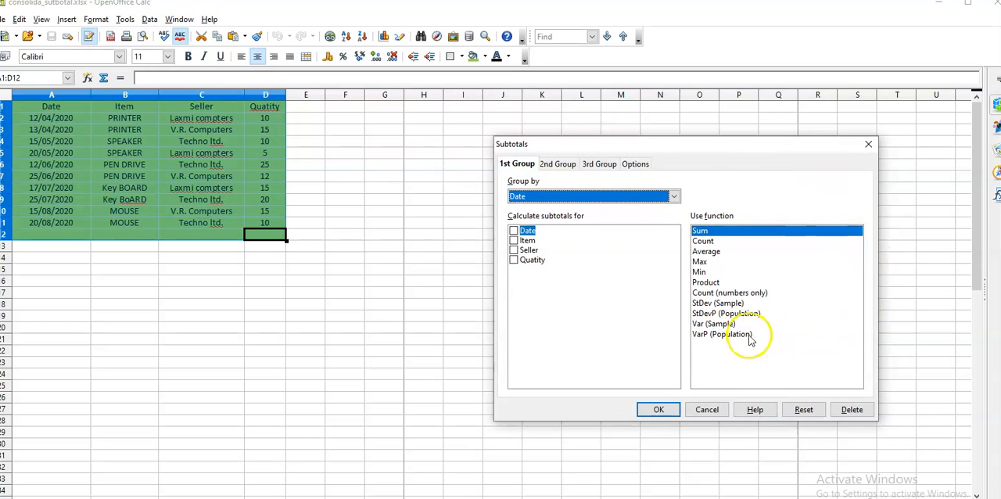
left_click(673, 197)
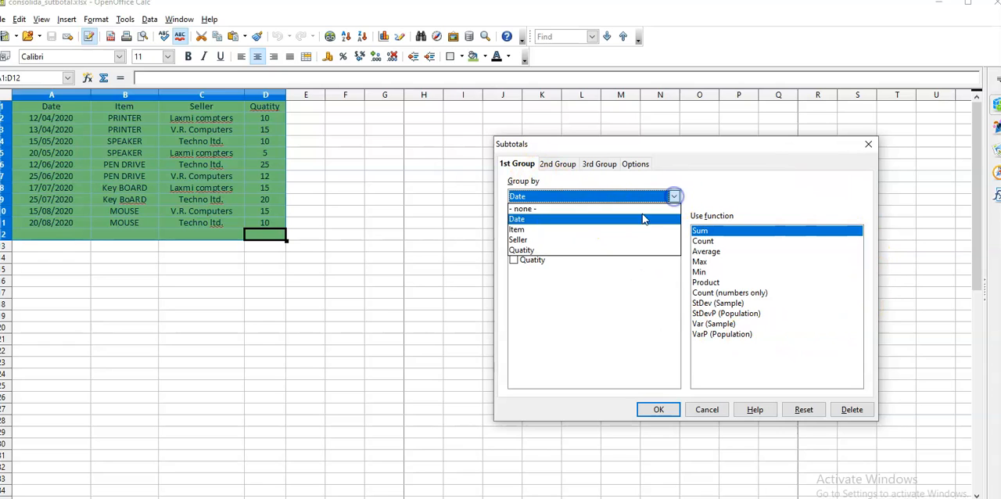
left_click(536, 230)
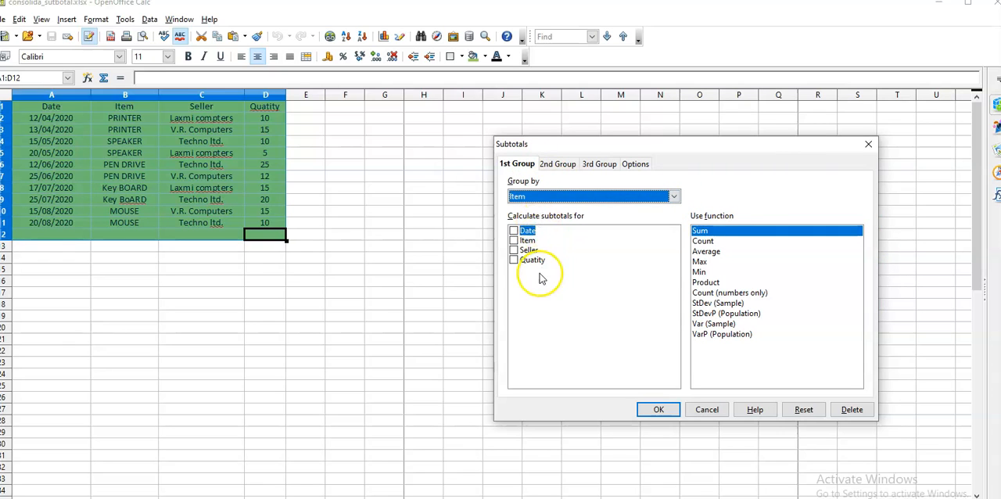
left_click(513, 261)
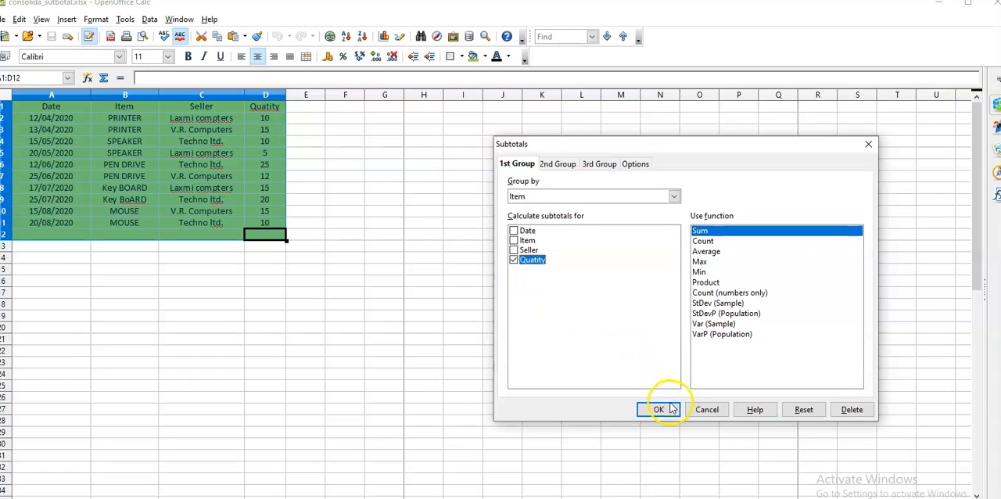
left_click(658, 409)
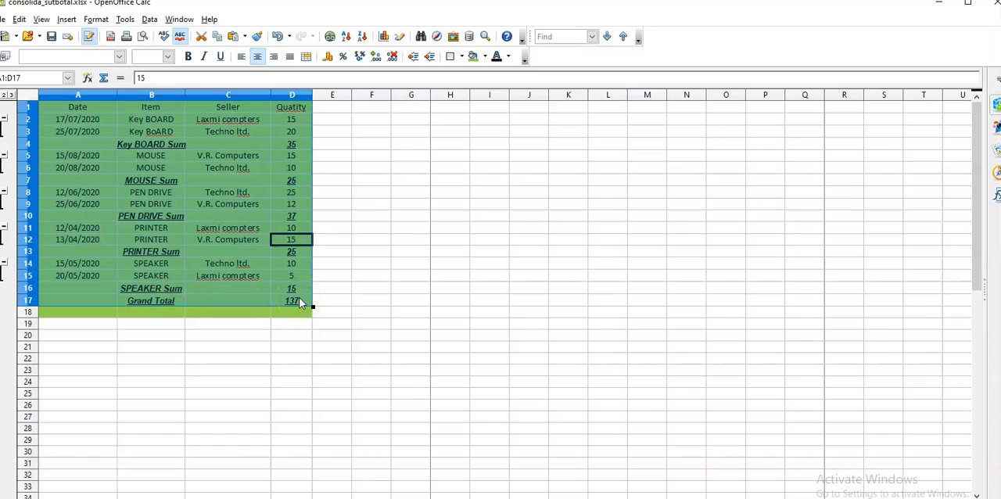
Step: Add a second subtotal group to the selected table, grouped by Item, using the Sum function on the Seller column
left_click(149, 20)
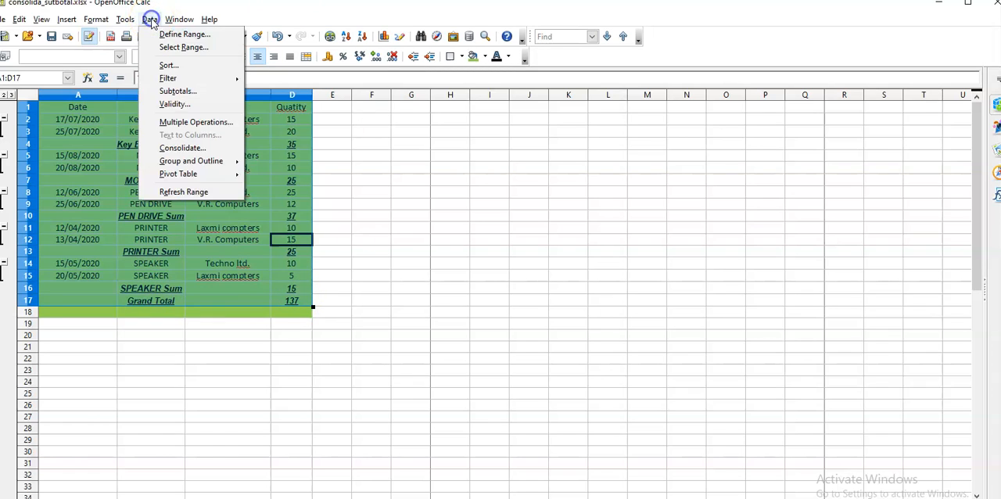
left_click(174, 93)
left_click(563, 166)
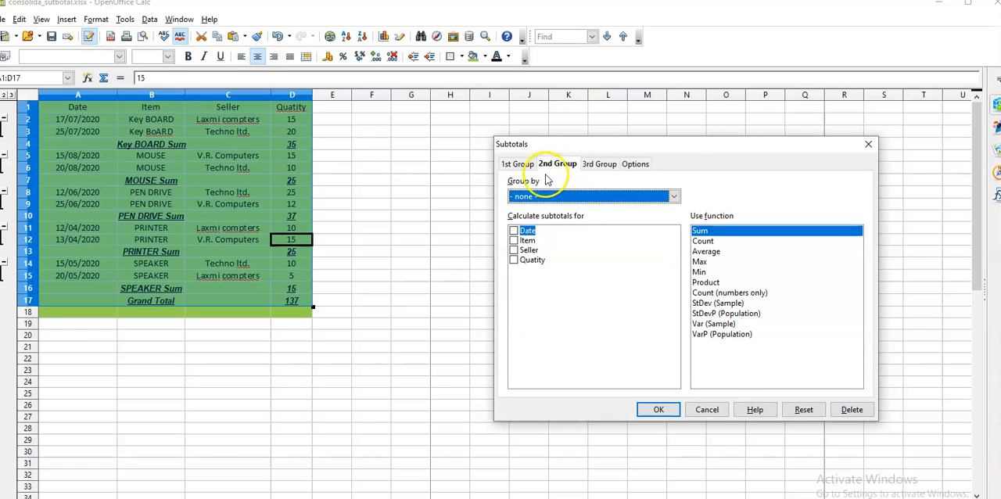
left_click(671, 198)
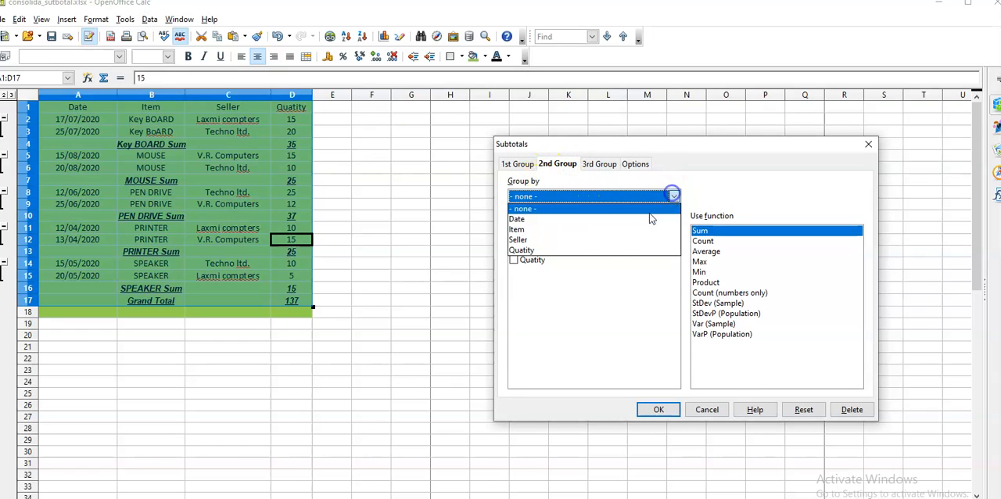
left_click(535, 229)
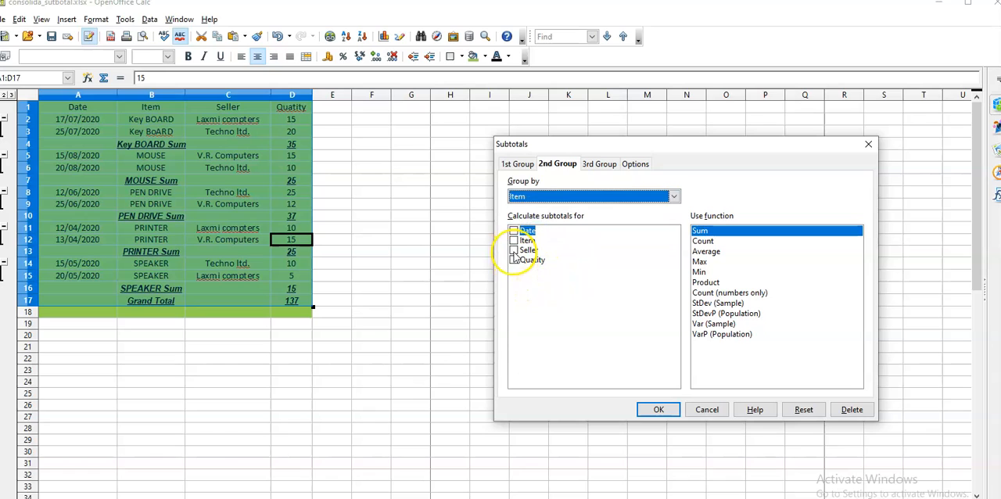
left_click(514, 251)
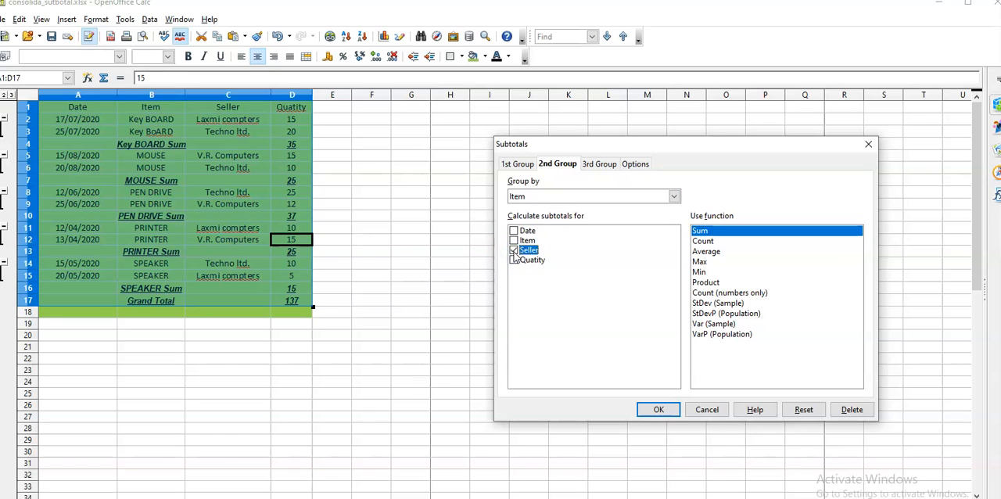
left_click(659, 410)
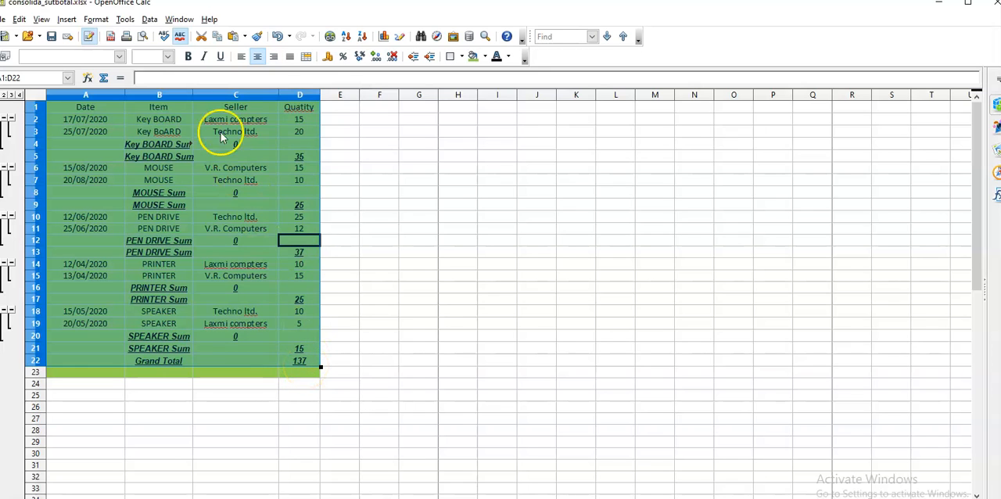
Step: Enable page breaks between groups for the table's subtotals, then minimize the spreadsheet window to return to the slides
left_click(149, 19)
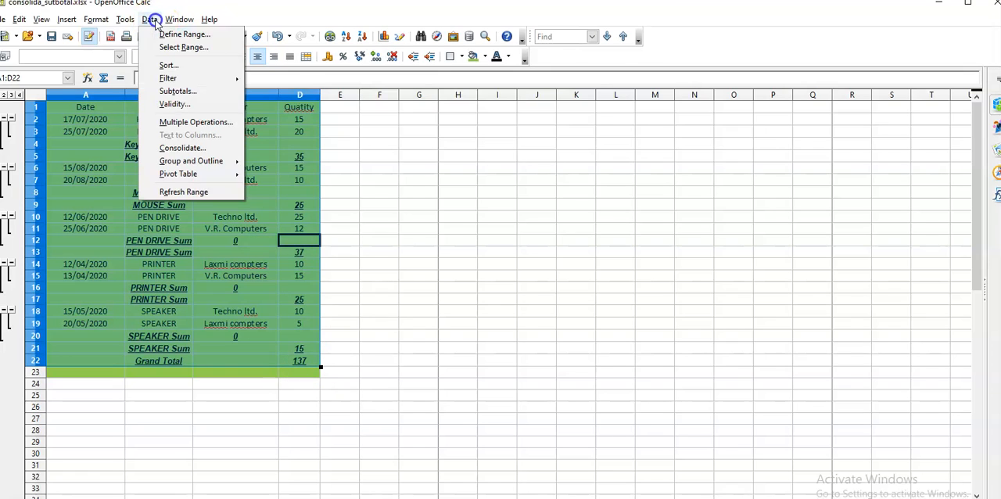
left_click(182, 90)
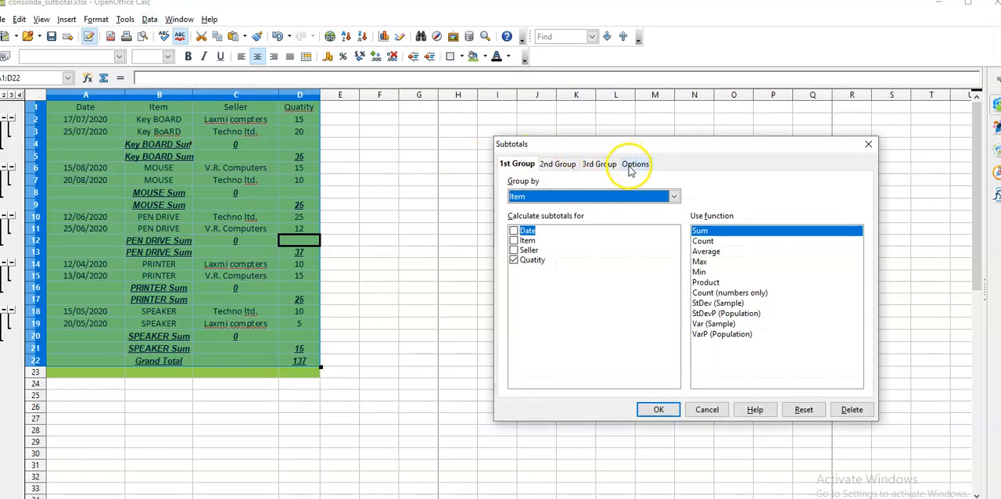
left_click(629, 165)
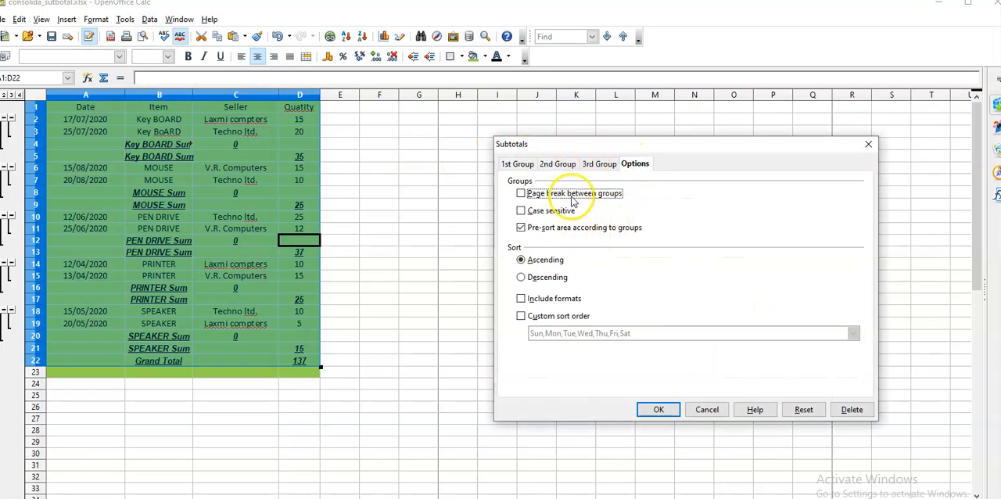
left_click(521, 194)
left_click(656, 409)
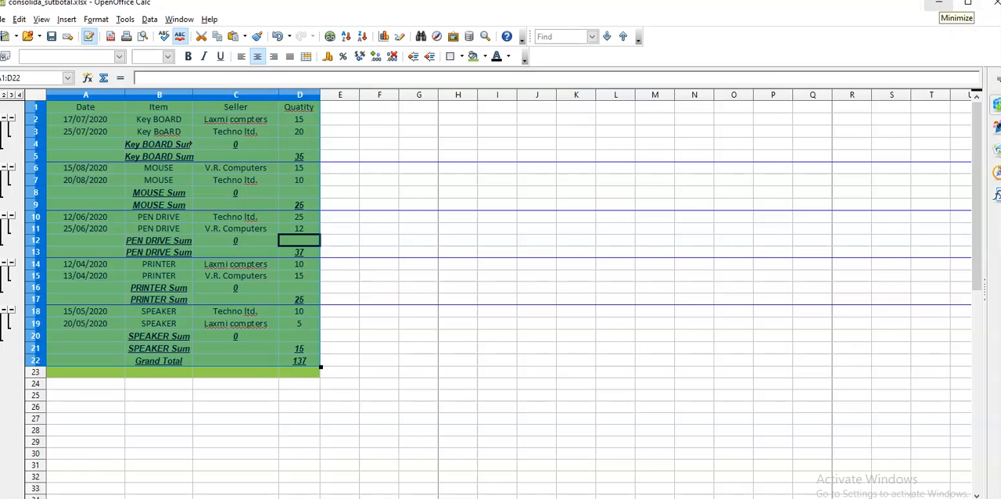
left_click(938, 4)
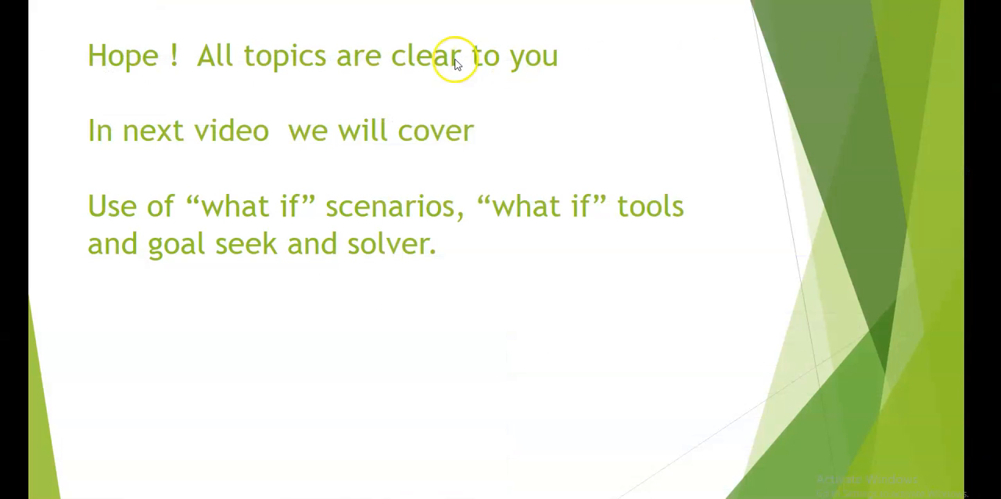